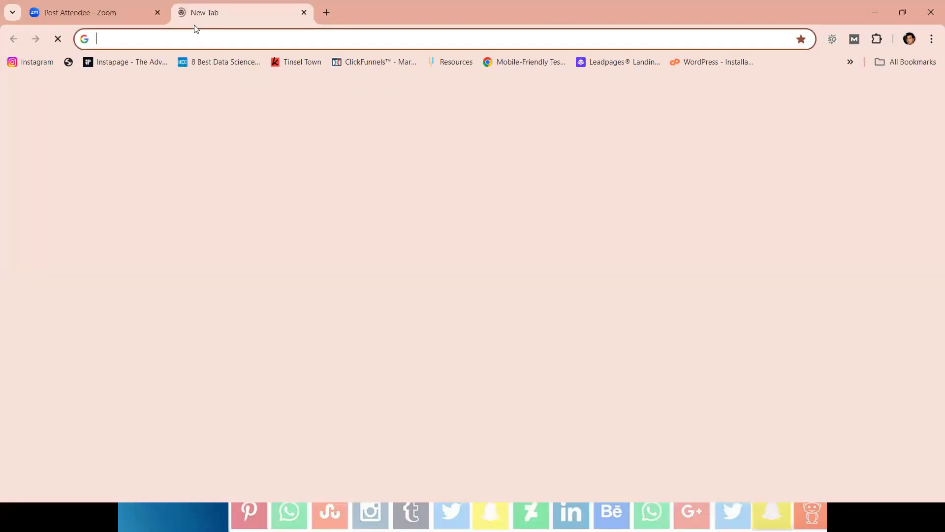
Search Google for google tag manager in an Incognito window and open the Google Tag Manager site
{"action": "left_click", "coordinate": [202, 39]}
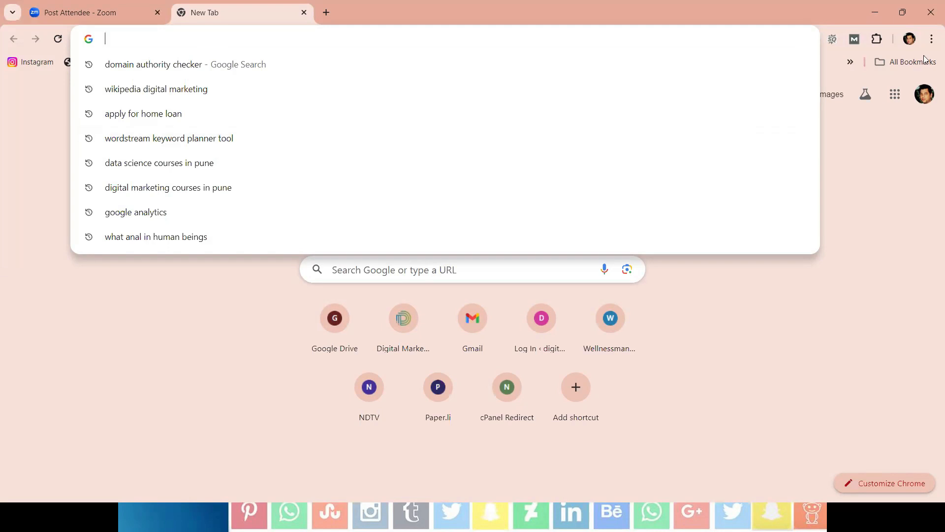
{"action": "left_click", "coordinate": [932, 40]}
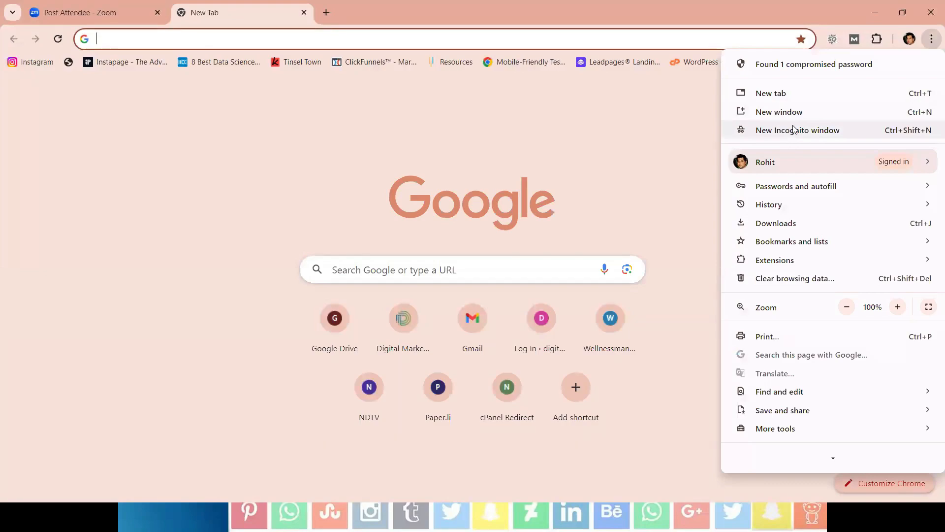
{"action": "left_click", "coordinate": [794, 129]}
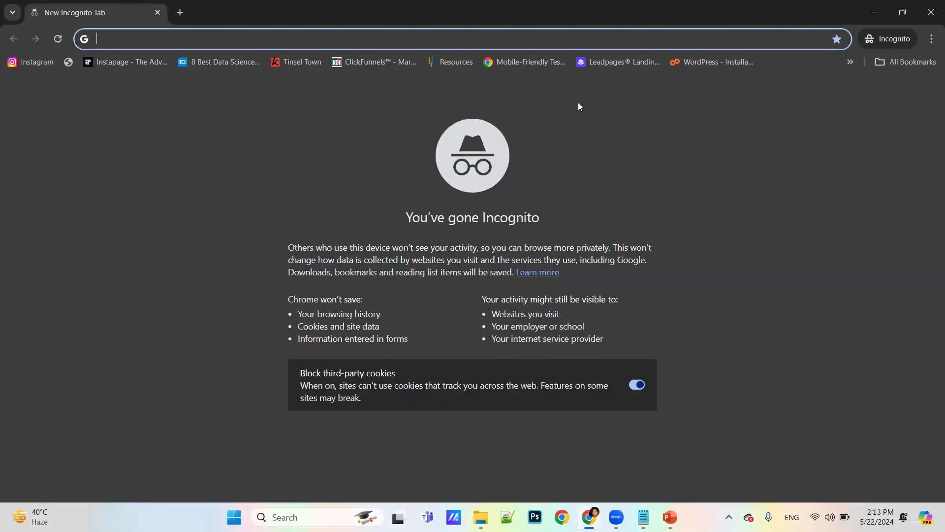
{"action": "type", "text": "go"}
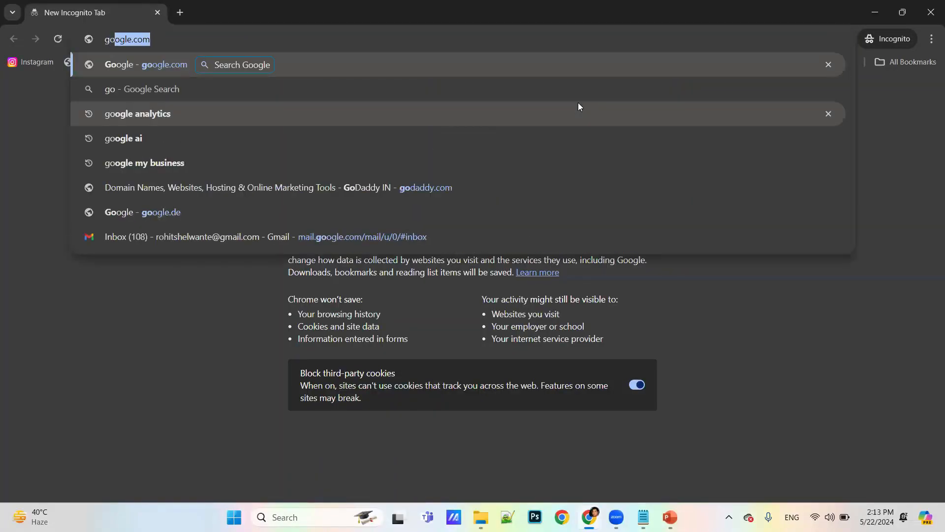
{"action": "type", "text": "ogle tag "}
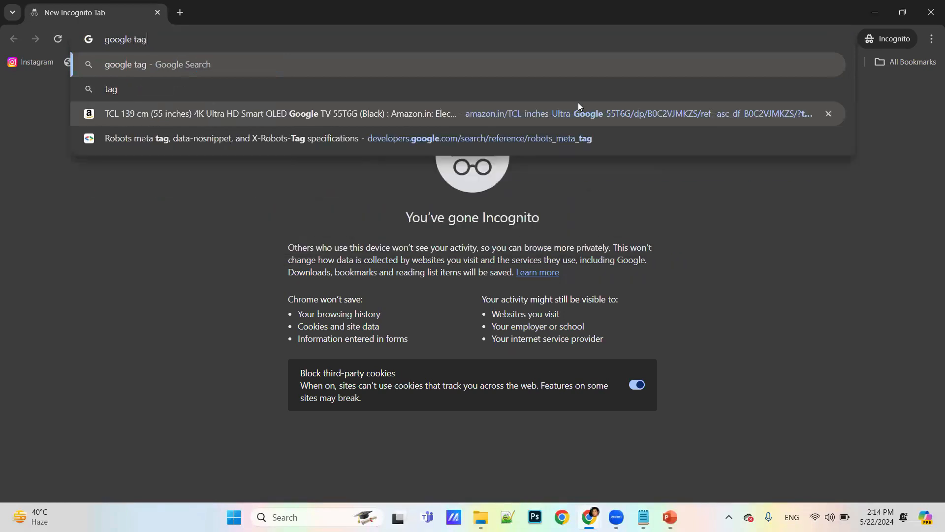
{"action": "type", "text": "managet"}
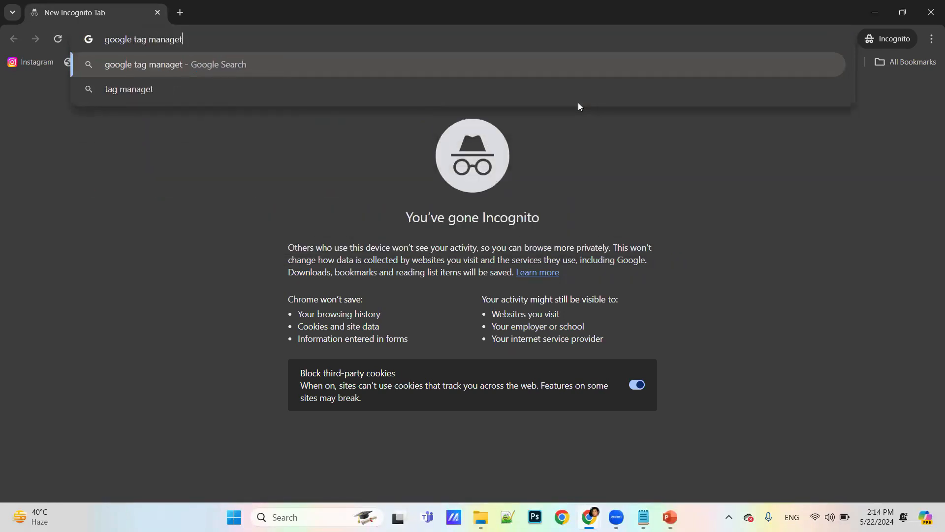
{"action": "key", "text": "BackSpace"}
{"action": "type", "text": "r"}
{"action": "key", "text": "Return"}
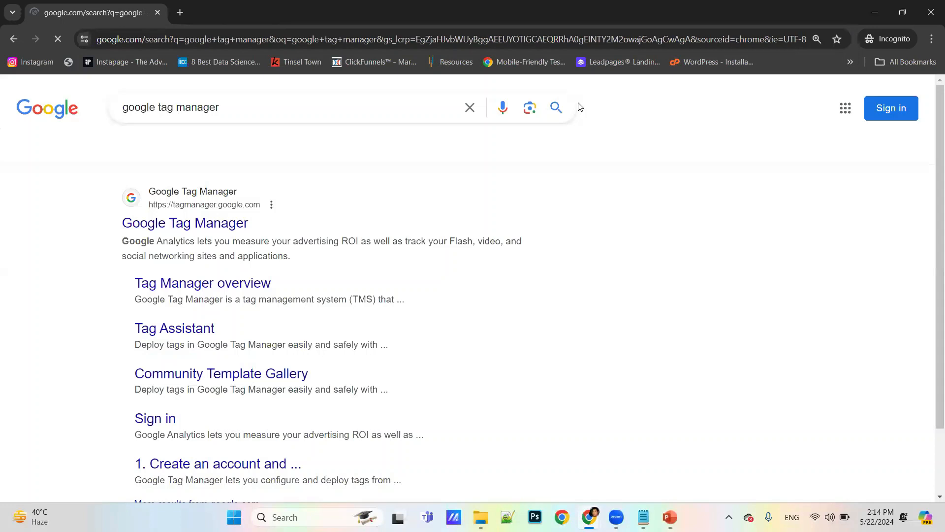
{"action": "left_click", "coordinate": [182, 224]}
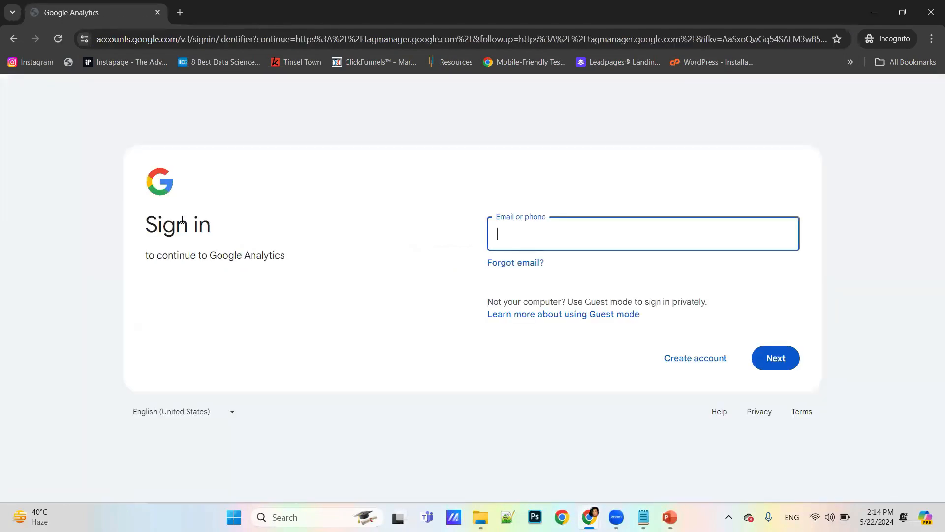
Start entering the account e-mail on the Google sign-in page
{"action": "left_click", "coordinate": [585, 238]}
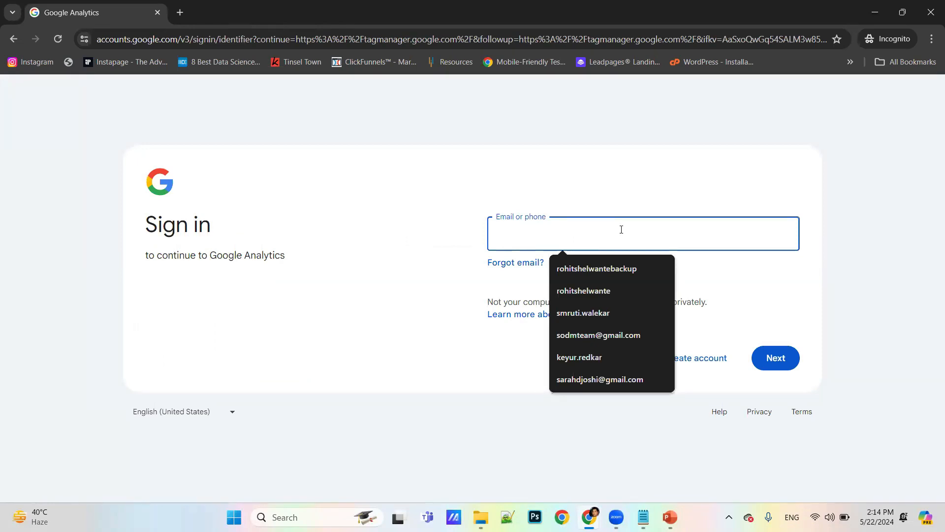
{"action": "type", "text": "e"}
{"action": "key", "text": "BackSpace"}
{"action": "type", "text": "pankaj"}
End the Google Tag Manager slide show, put away the open windows and close the Incognito sign-in window
{"action": "key", "text": "alt+Tab"}
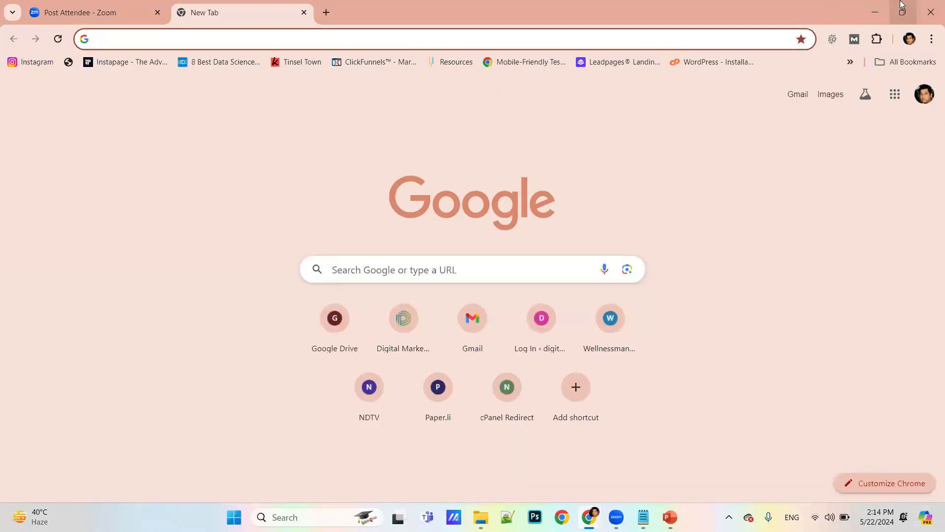
{"action": "key", "text": "alt+Tab"}
{"action": "key", "text": "alt+Tab"}
{"action": "key", "text": "alt+Tab"}
{"action": "key", "text": "alt+Tab"}
{"action": "key", "text": "alt+Tab"}
{"action": "key", "text": "alt+Tab"}
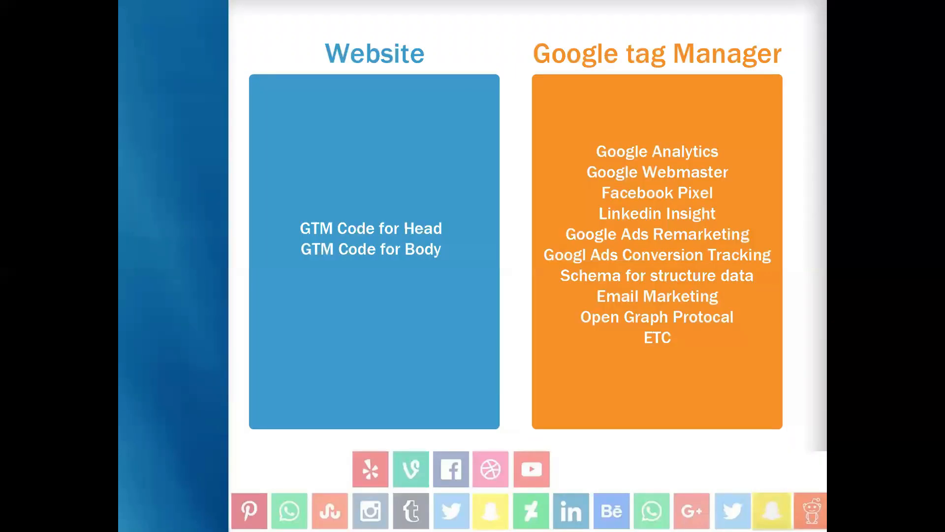
{"action": "key", "text": "Escape"}
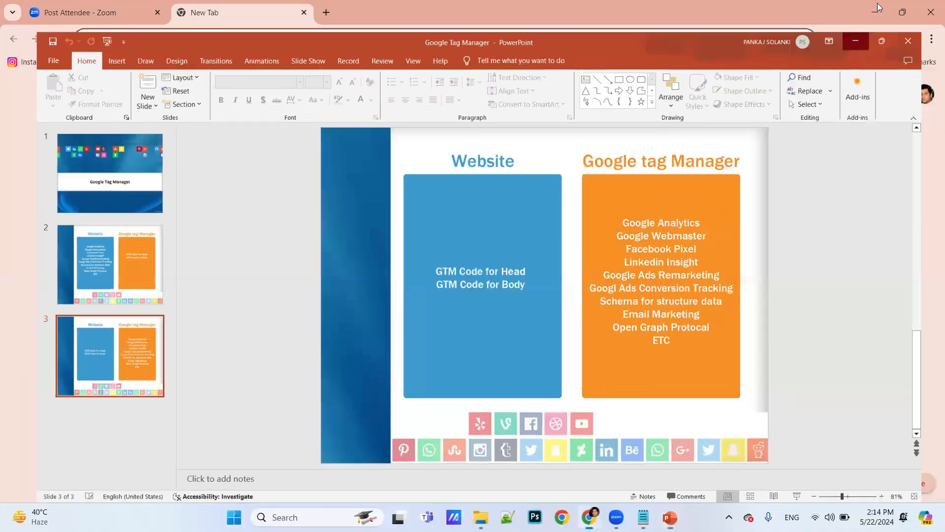
{"action": "left_click", "coordinate": [878, 7]}
{"action": "left_click", "coordinate": [875, 11]}
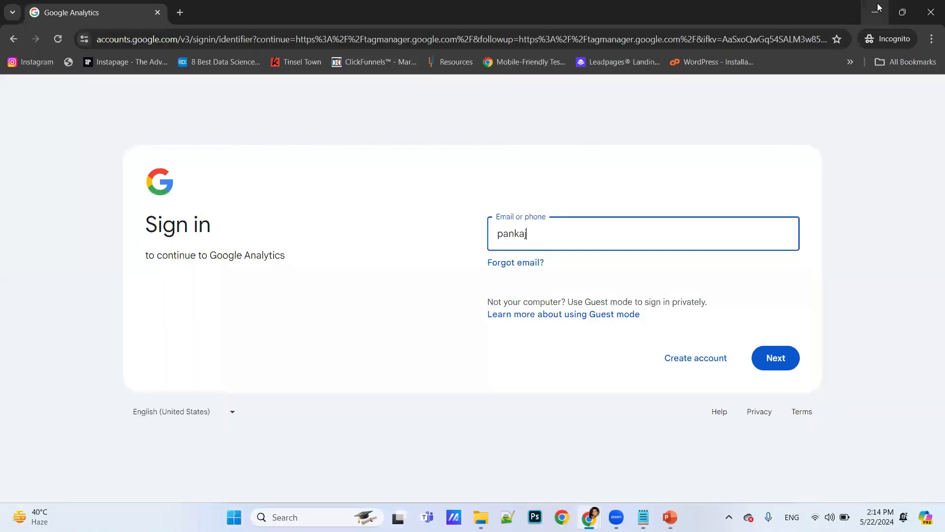
{"action": "left_click", "coordinate": [931, 19]}
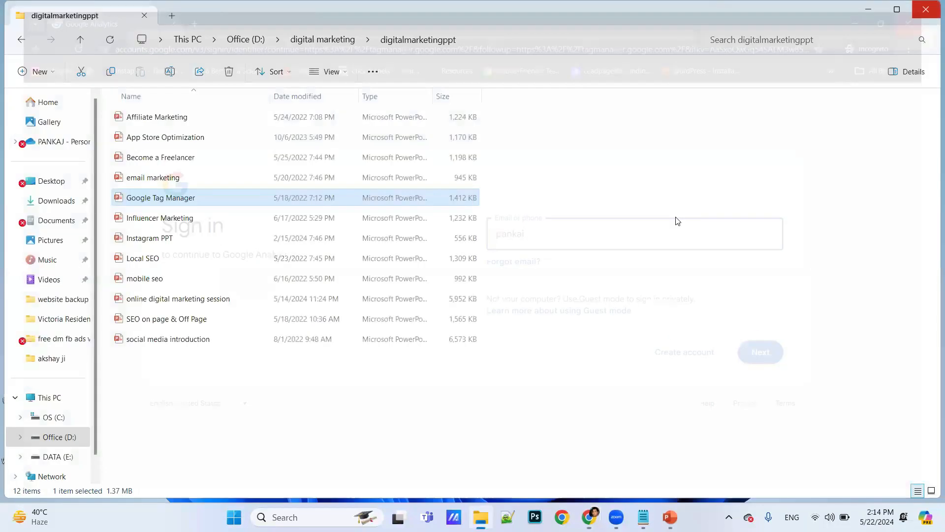
Switch to Chrome under a different saved profile and open Google Tag Manager through a search for google tag manager
{"action": "left_click", "coordinate": [562, 517]}
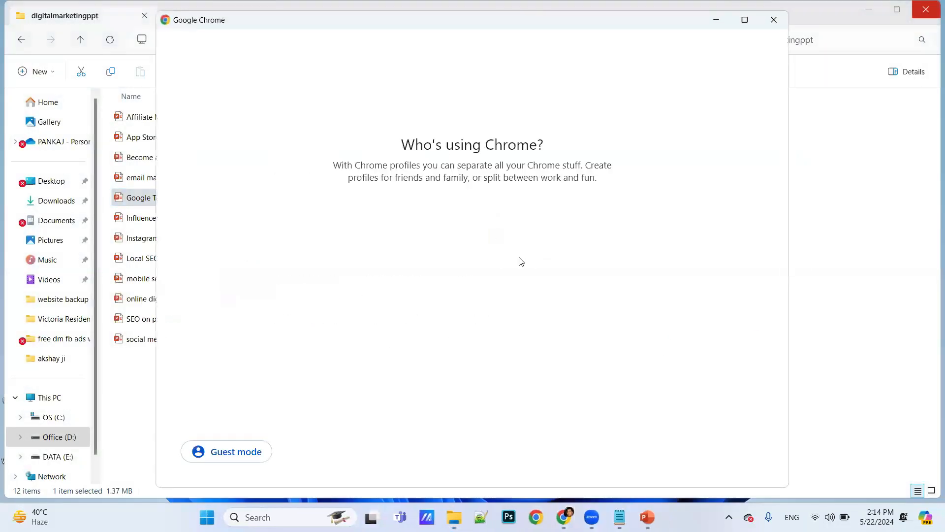
{"action": "left_click", "coordinate": [318, 326]}
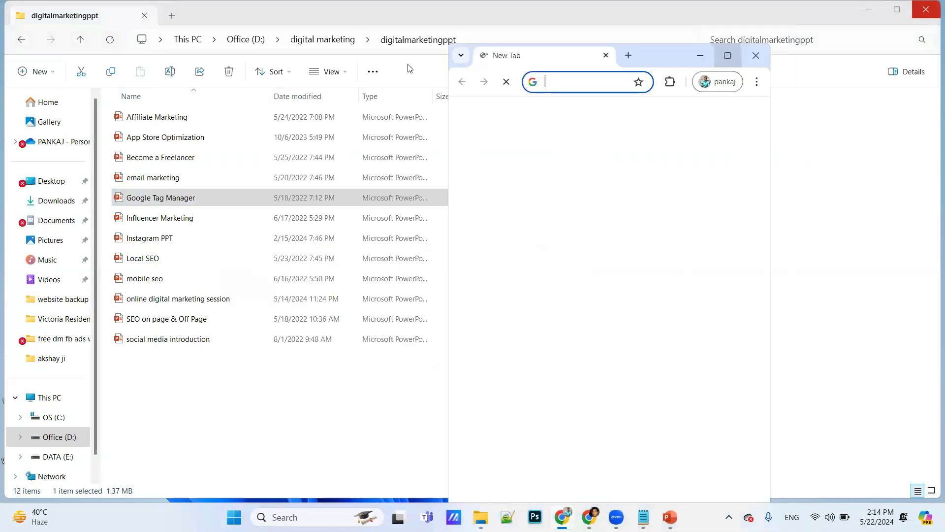
{"action": "type", "text": "go"}
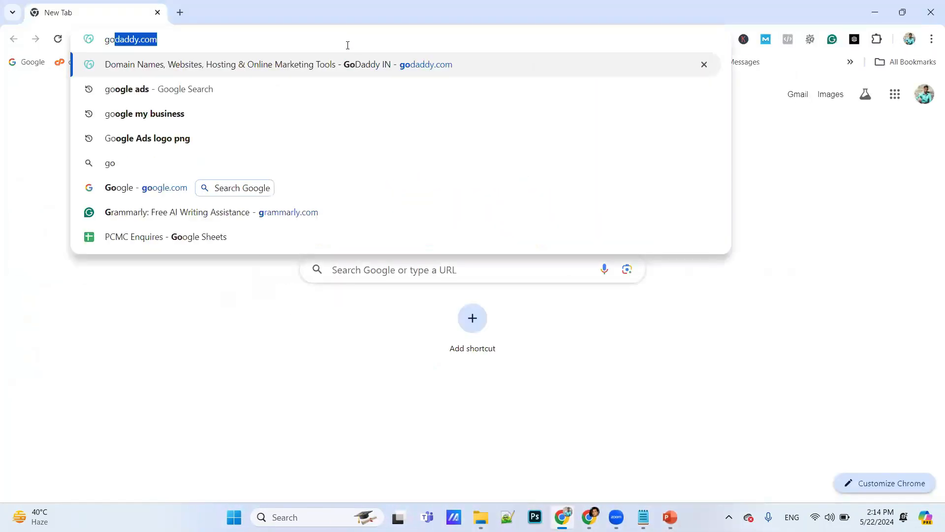
{"action": "type", "text": "ogle tag manager"}
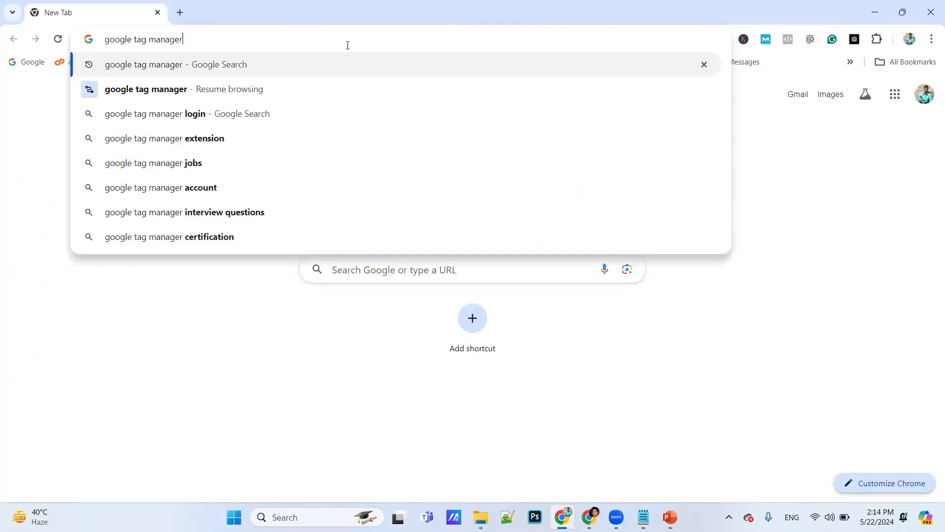
{"action": "key", "text": "Return"}
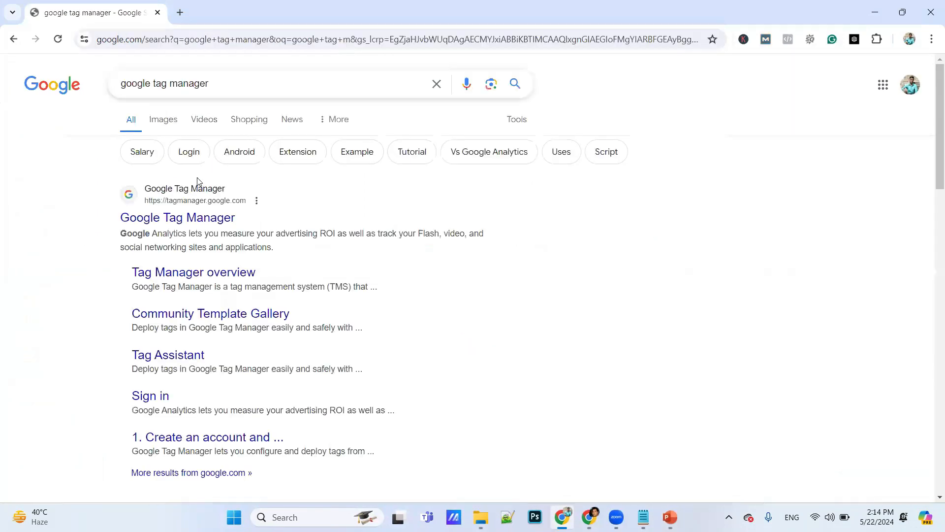
{"action": "left_click", "coordinate": [166, 222]}
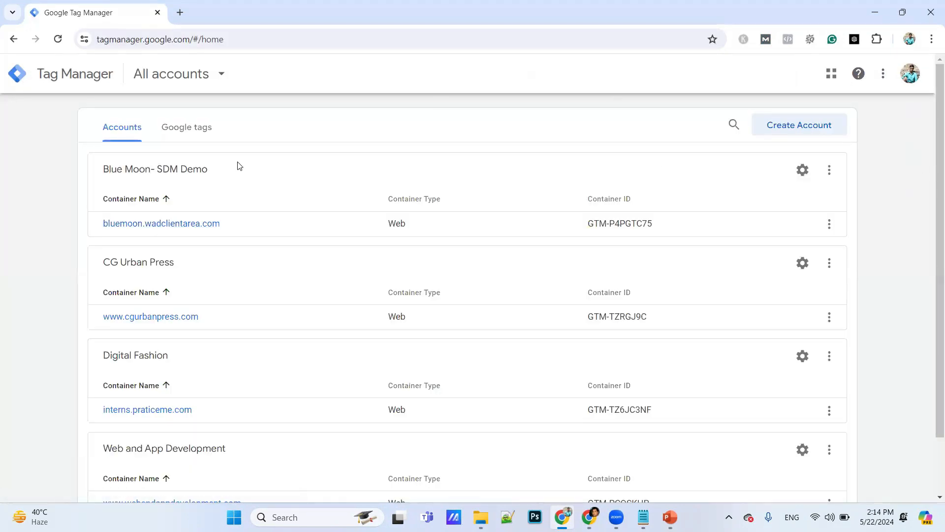
Review the existing Tag Manager accounts and start adding a new account
{"action": "scroll", "coordinate": [330, 290], "scroll_direction": "down", "scroll_amount": 2}
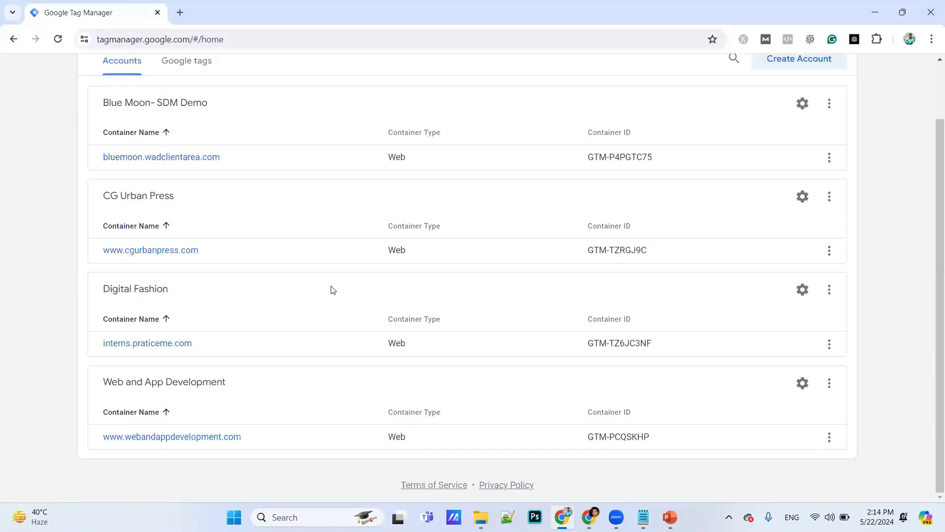
{"action": "scroll", "coordinate": [258, 292], "scroll_direction": "up", "scroll_amount": 2}
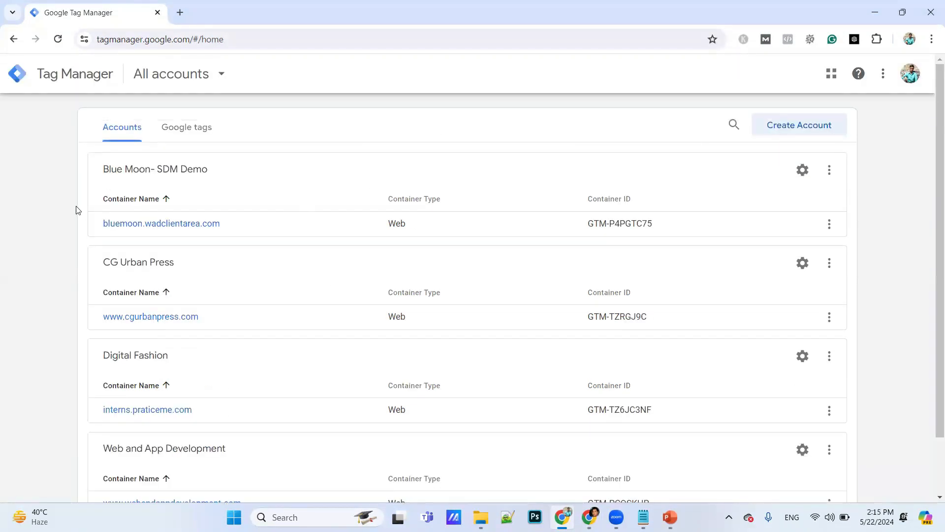
{"action": "scroll", "coordinate": [194, 285], "scroll_direction": "down", "scroll_amount": 2}
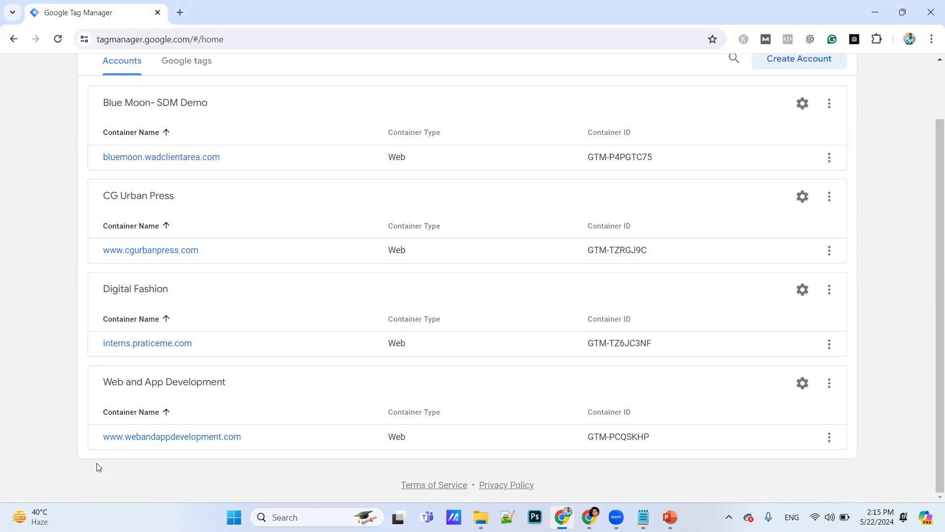
{"action": "scroll", "coordinate": [99, 467], "scroll_direction": "up", "scroll_amount": 2}
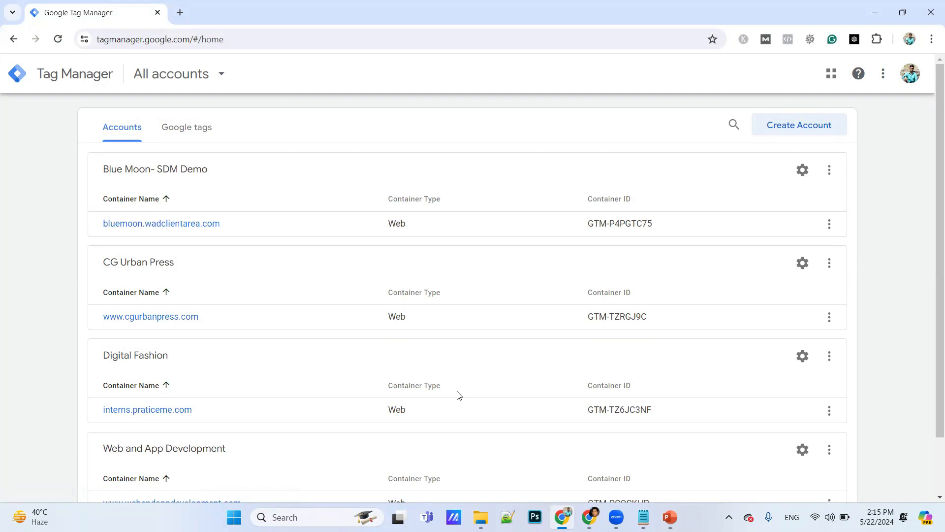
{"action": "left_click", "coordinate": [797, 132]}
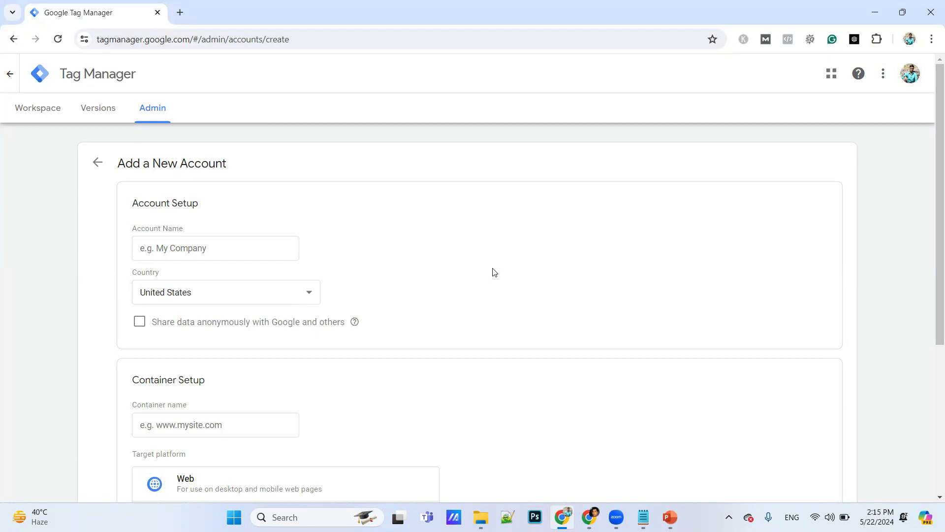
{"action": "left_click", "coordinate": [288, 244]}
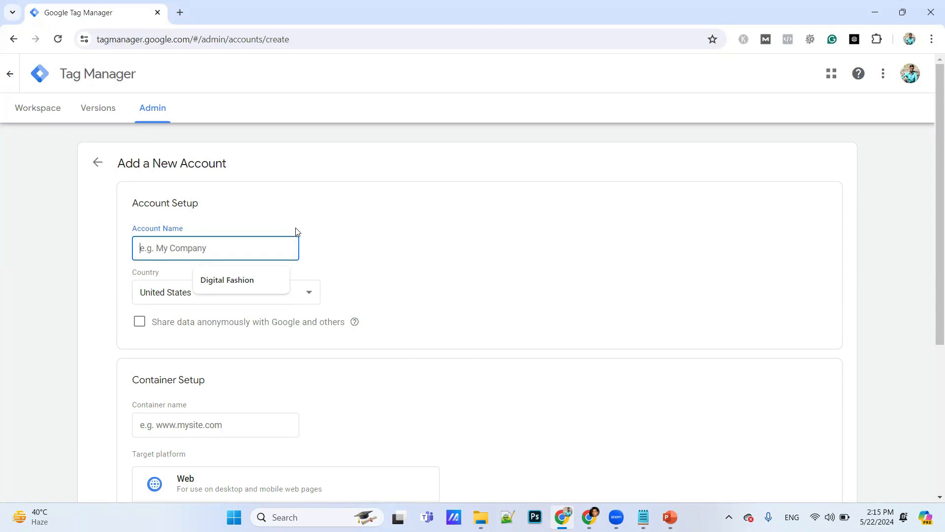
Open the Advance Training Academy website, interns.praticeme.com, in a new browser tab
{"action": "left_click", "coordinate": [179, 12]}
{"action": "type", "text": "ine"}
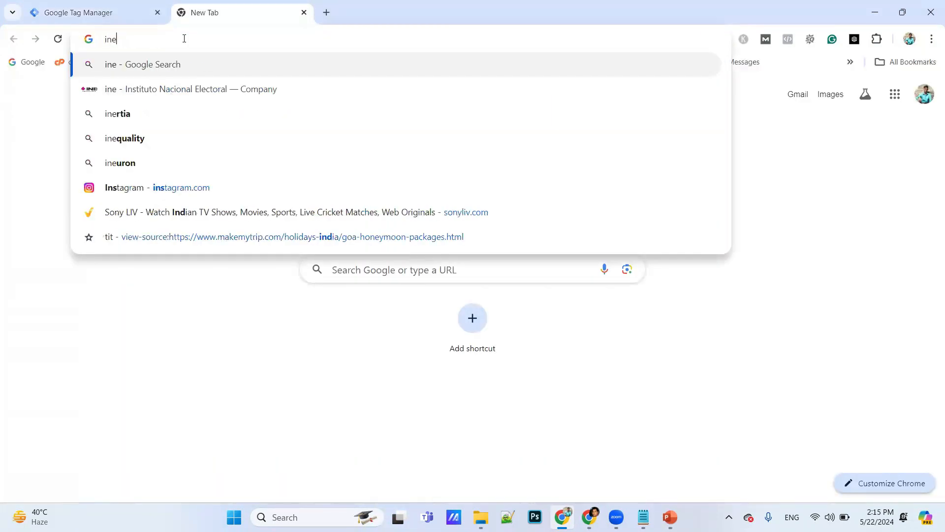
{"action": "key", "text": "BackSpace"}
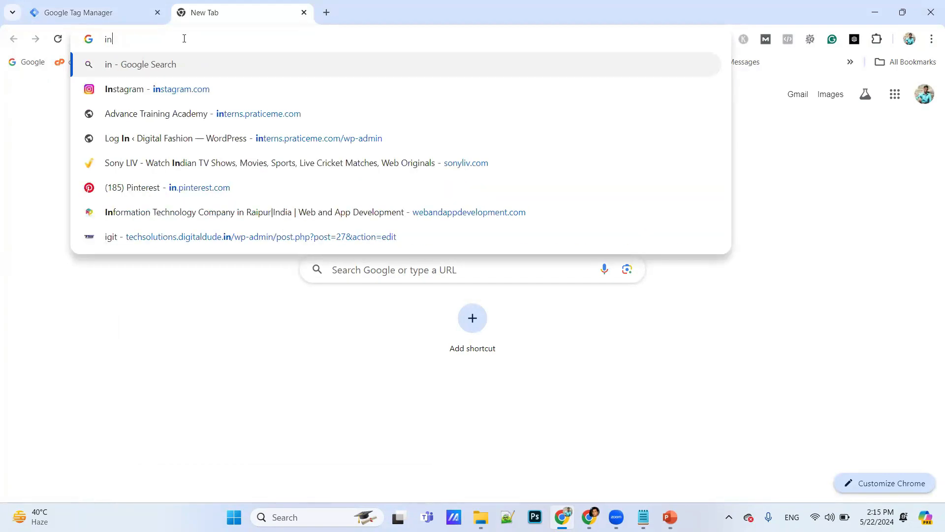
{"action": "key", "text": "Down"}
{"action": "key", "text": "Down"}
{"action": "key", "text": "Down"}
{"action": "key", "text": "Up"}
{"action": "key", "text": "Return"}
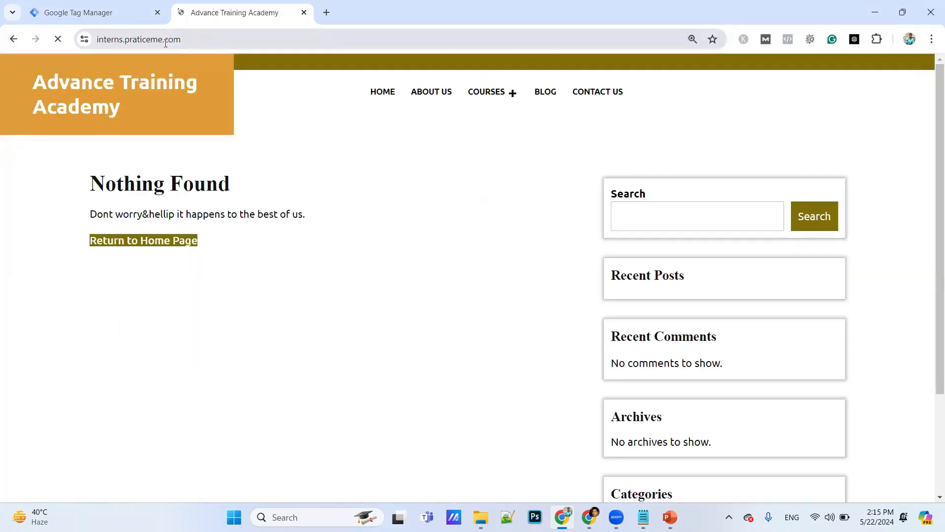
Name the new Tag Manager account Adavance Training Academy-SDM Demo and set its country to India
{"action": "left_click", "coordinate": [115, 13]}
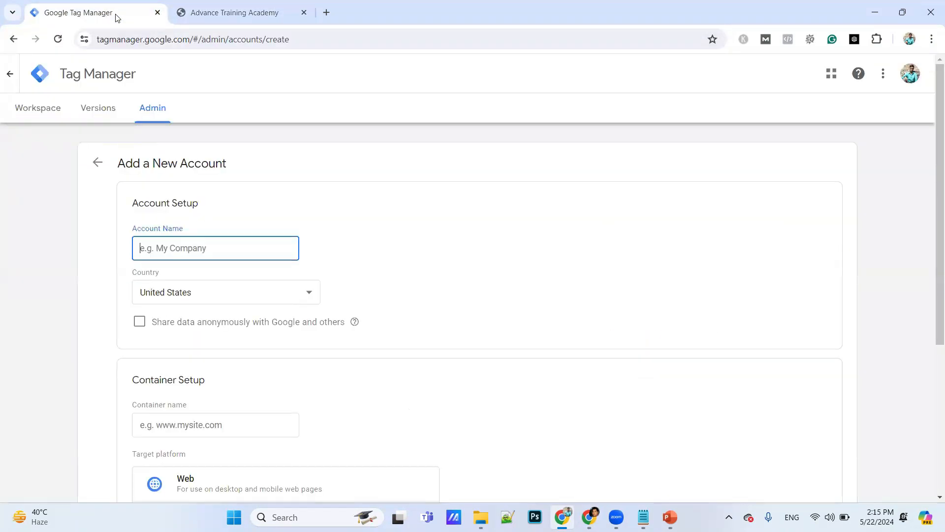
{"action": "left_click", "coordinate": [204, 246]}
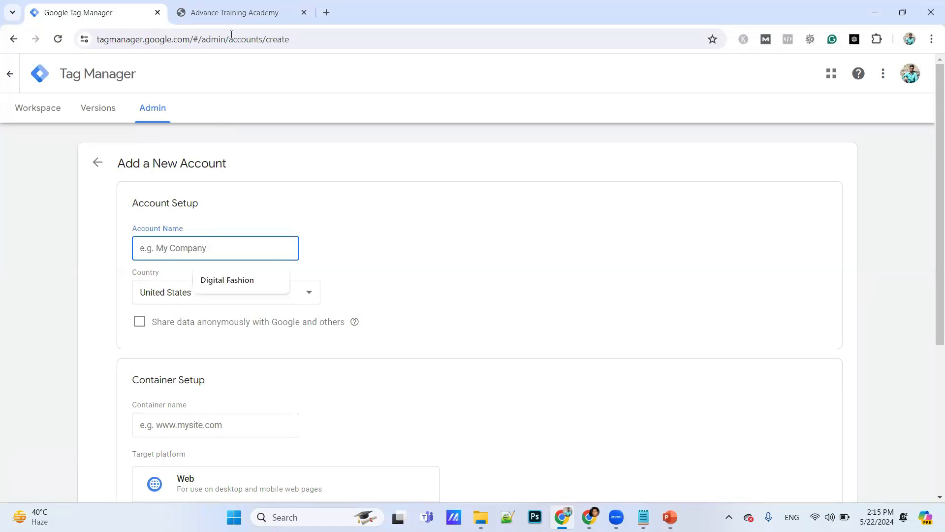
{"action": "type", "text": "Ad"}
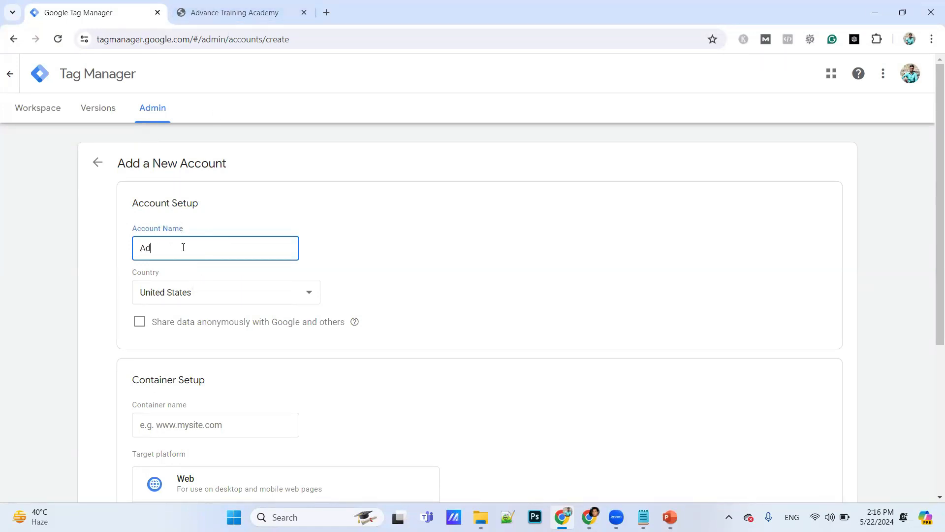
{"action": "type", "text": "avance Training Academy-SDM Demo"}
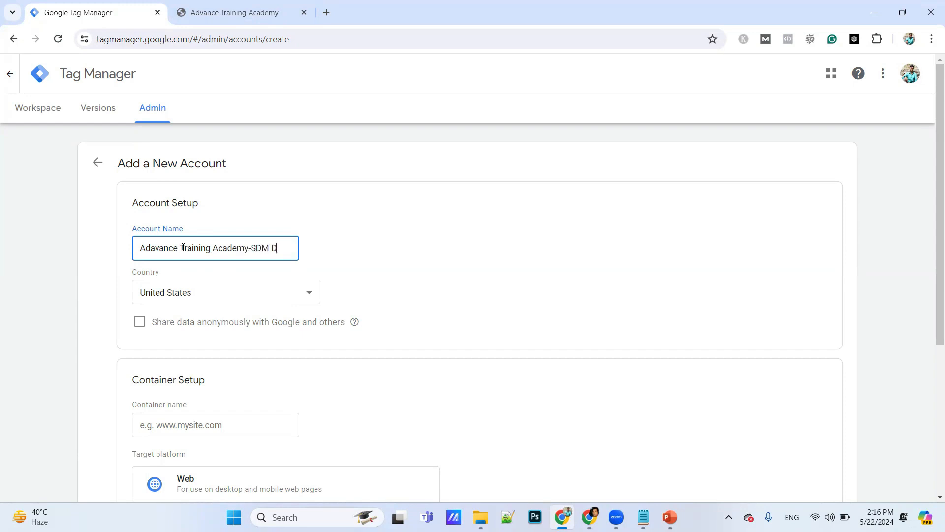
{"action": "left_click", "coordinate": [215, 292]}
{"action": "type", "text": "in"}
{"action": "key", "text": "Return"}
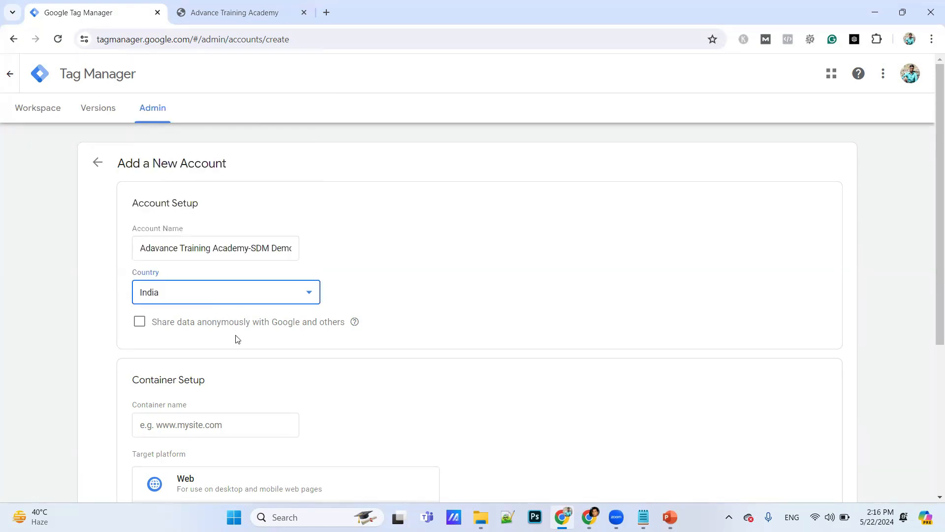
{"action": "scroll", "coordinate": [235, 338], "scroll_direction": "down", "scroll_amount": 3}
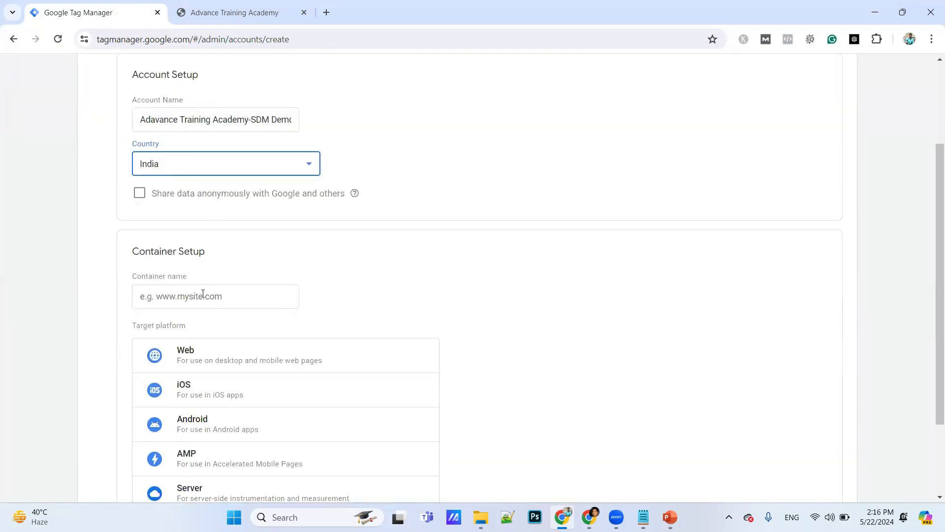
{"action": "left_click", "coordinate": [208, 4]}
{"action": "left_click", "coordinate": [222, 39]}
{"action": "key", "text": "ctrl+c"}
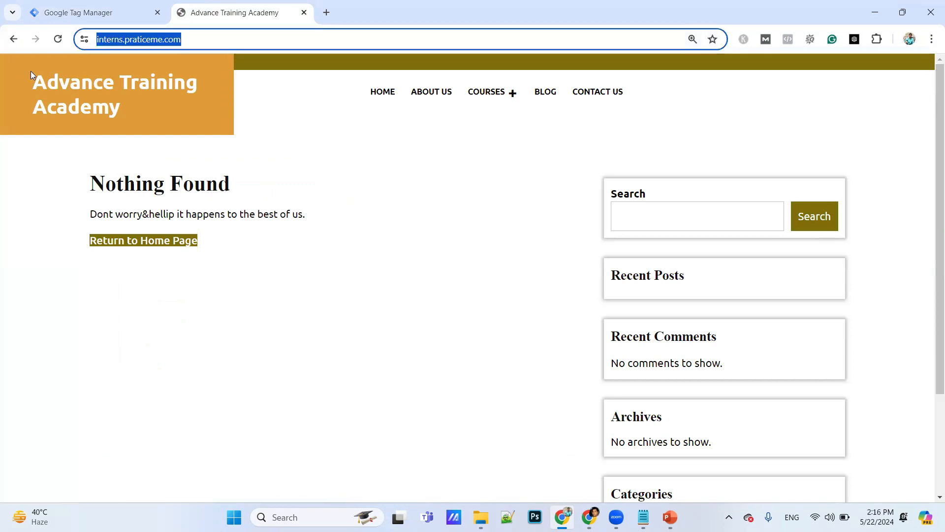
{"action": "left_click", "coordinate": [111, 6]}
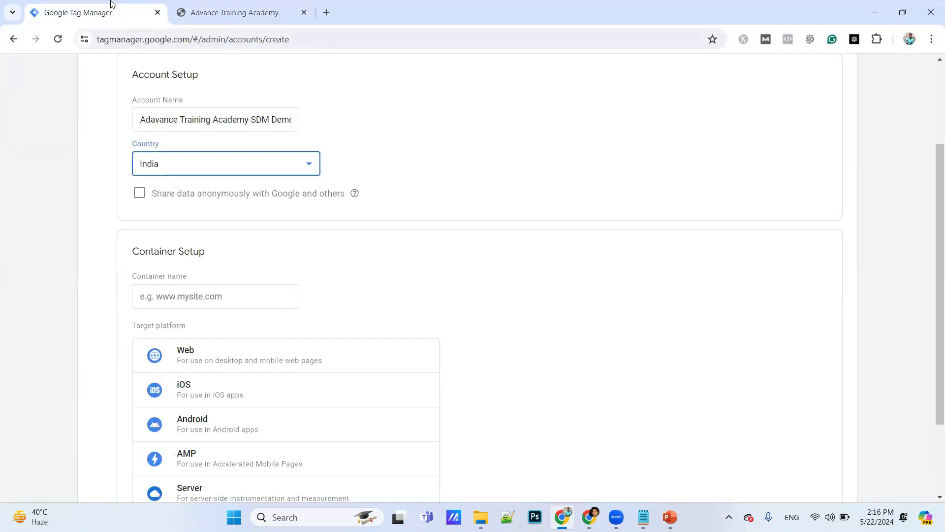
{"action": "left_click", "coordinate": [199, 296]}
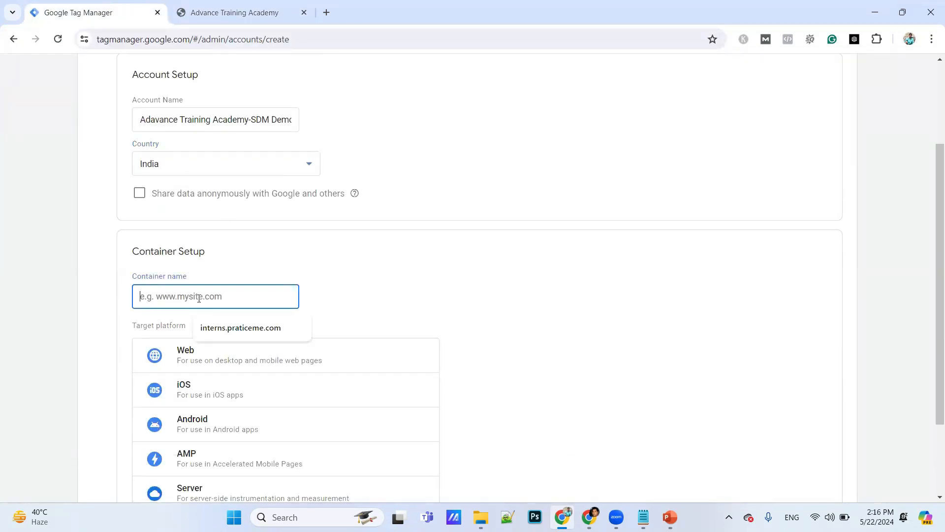
{"action": "key", "text": "ctrl+v"}
{"action": "left_click_drag", "start_coordinate": [166, 299], "coordinate": [103, 306]}
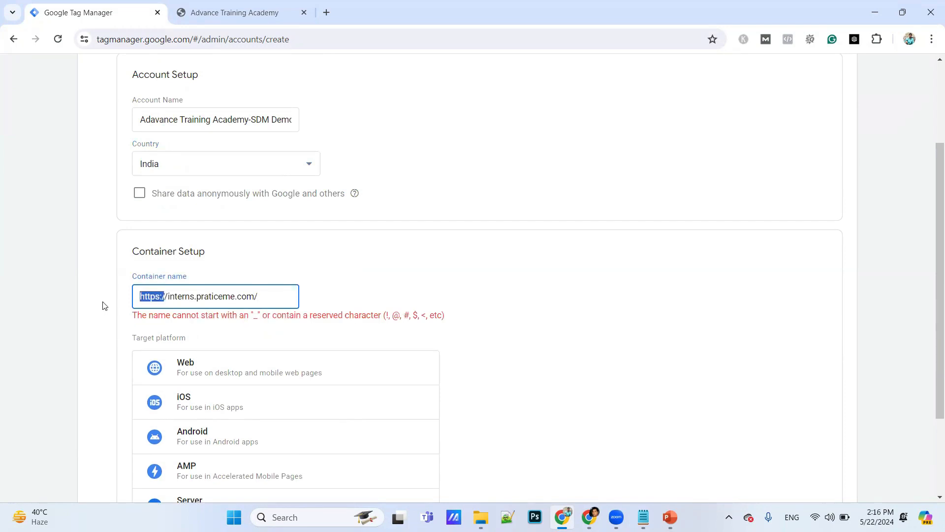
{"action": "key", "text": "BackSpace"}
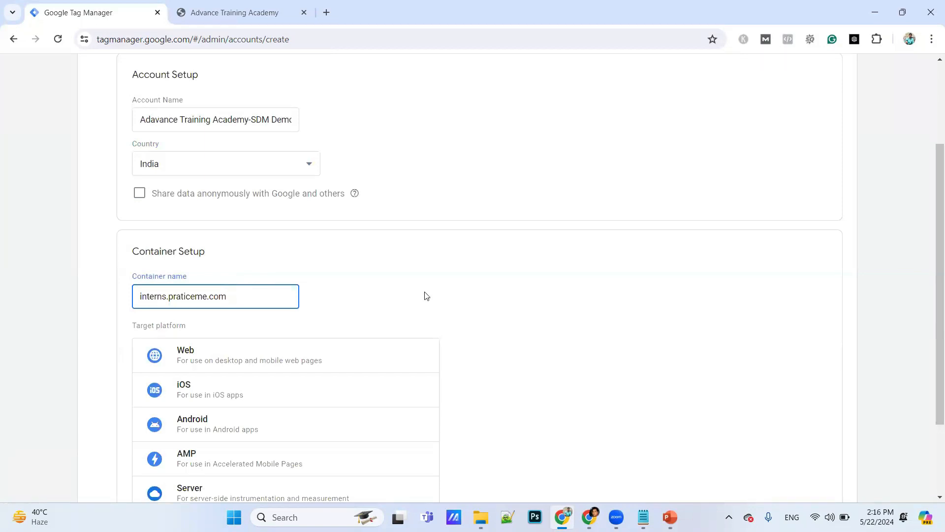
Target the container at Web, create it, and accept the Terms of Service including the Data Processing Terms
{"action": "scroll", "coordinate": [424, 294], "scroll_direction": "down", "scroll_amount": 3}
{"action": "left_click", "coordinate": [222, 257]}
{"action": "left_click", "coordinate": [152, 444]}
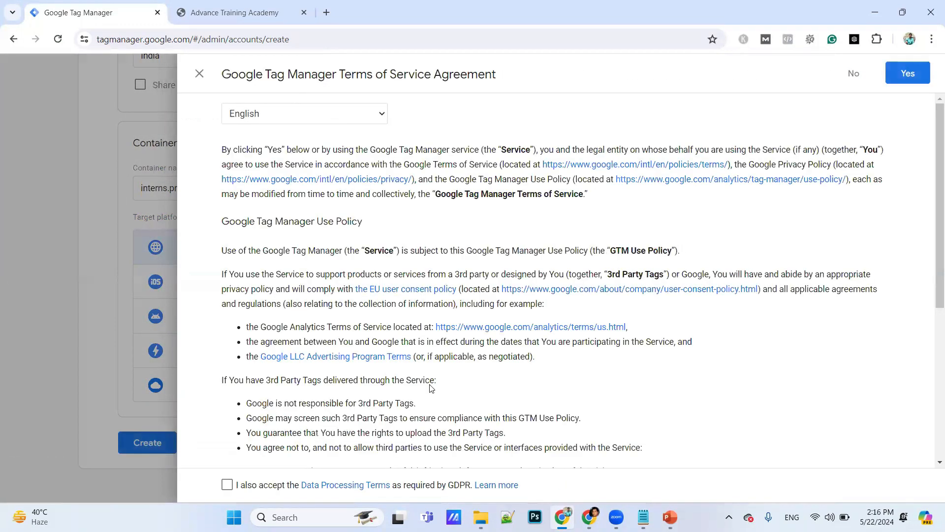
{"action": "scroll", "coordinate": [428, 386], "scroll_direction": "down", "scroll_amount": 5}
{"action": "left_click", "coordinate": [228, 485]}
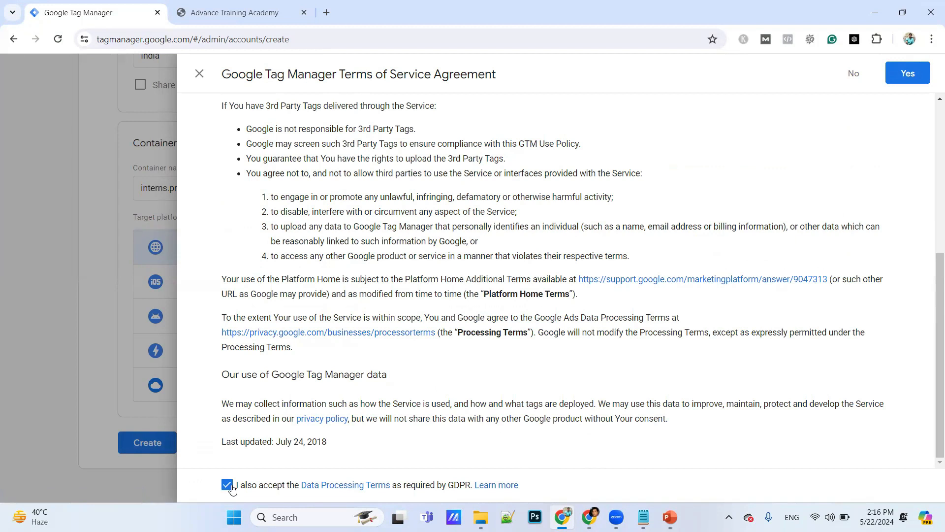
{"action": "left_click", "coordinate": [906, 86]}
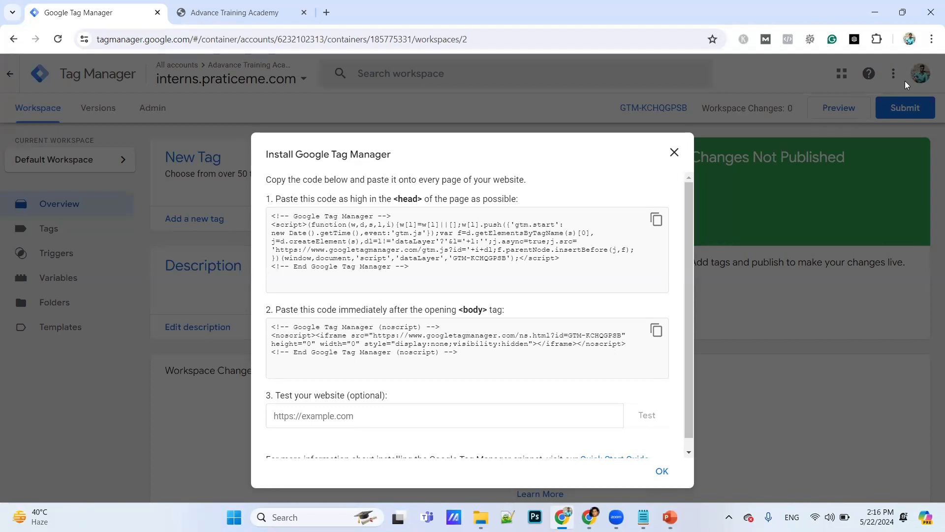
Highlight the head code snippet and look over the Google Tag Manager installation instructions
{"action": "left_click_drag", "start_coordinate": [429, 271], "coordinate": [249, 215]}
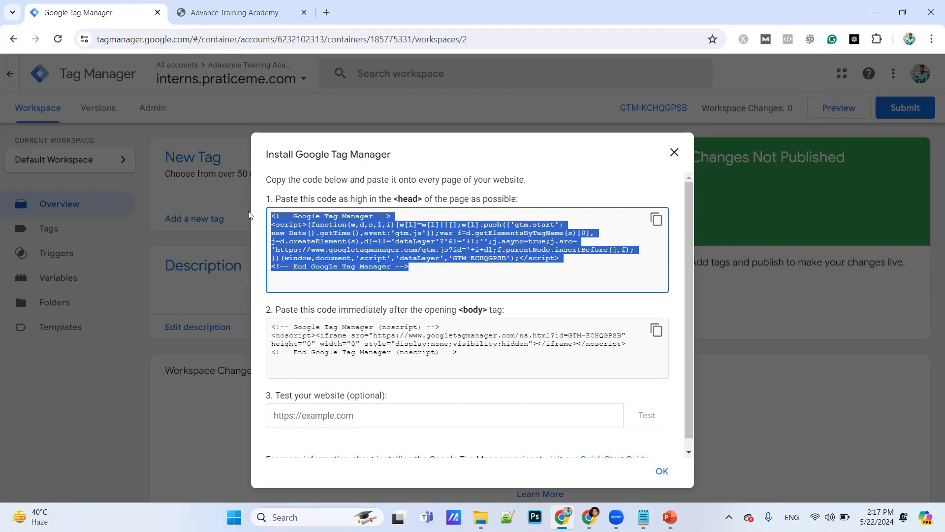
{"action": "scroll", "coordinate": [347, 243], "scroll_direction": "down", "scroll_amount": 1}
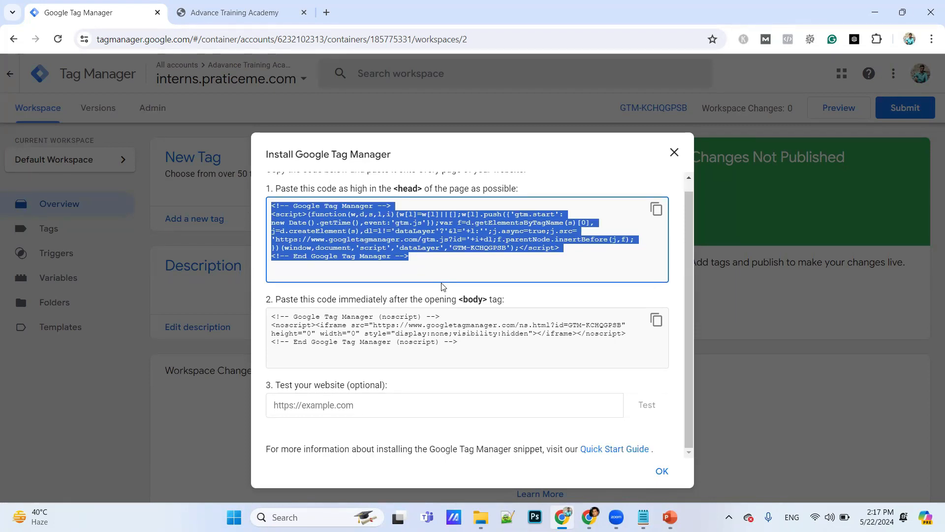
{"action": "scroll", "coordinate": [443, 287], "scroll_direction": "up", "scroll_amount": 1}
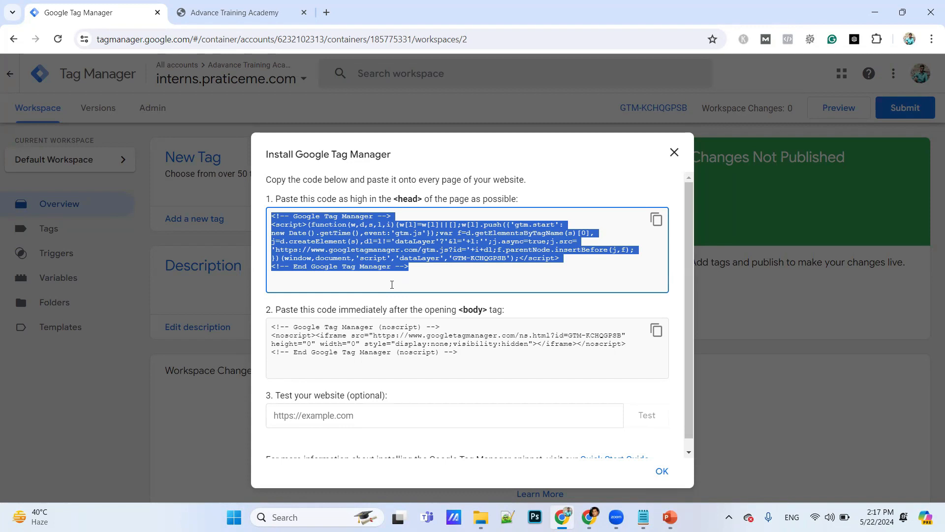
{"action": "left_click", "coordinate": [249, 12]}
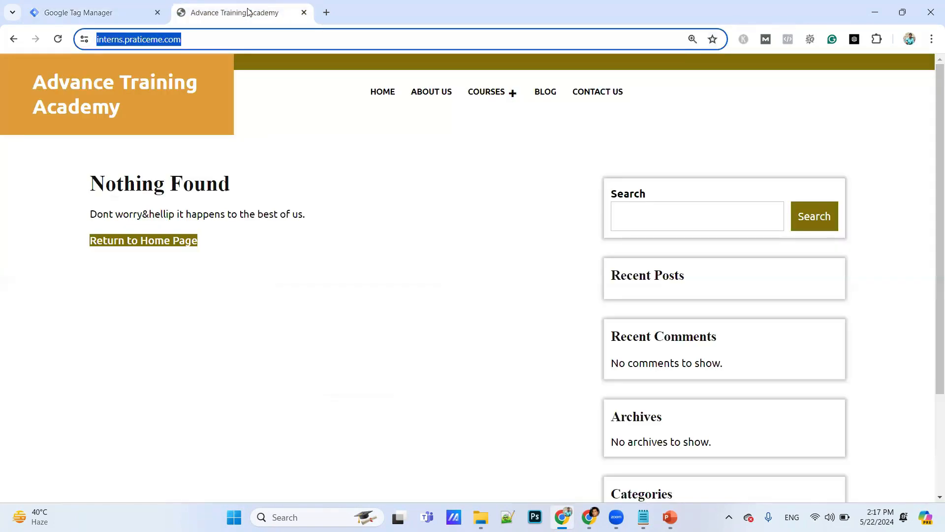
{"action": "left_click", "coordinate": [276, 88]}
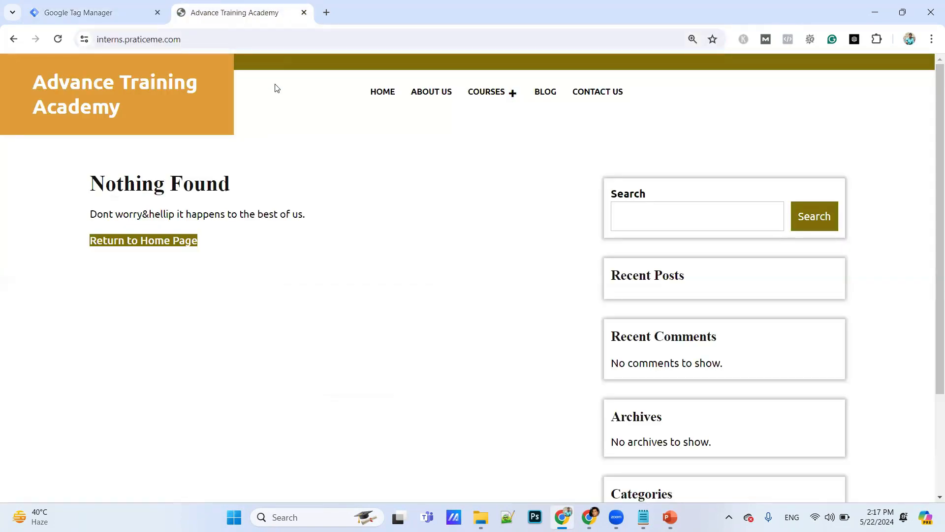
{"action": "left_click", "coordinate": [242, 39]}
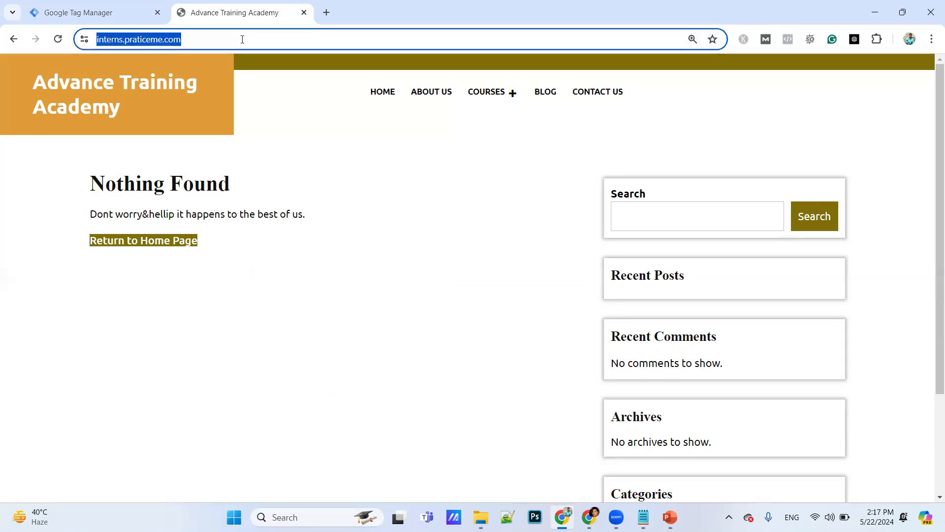
{"action": "left_click", "coordinate": [242, 40]}
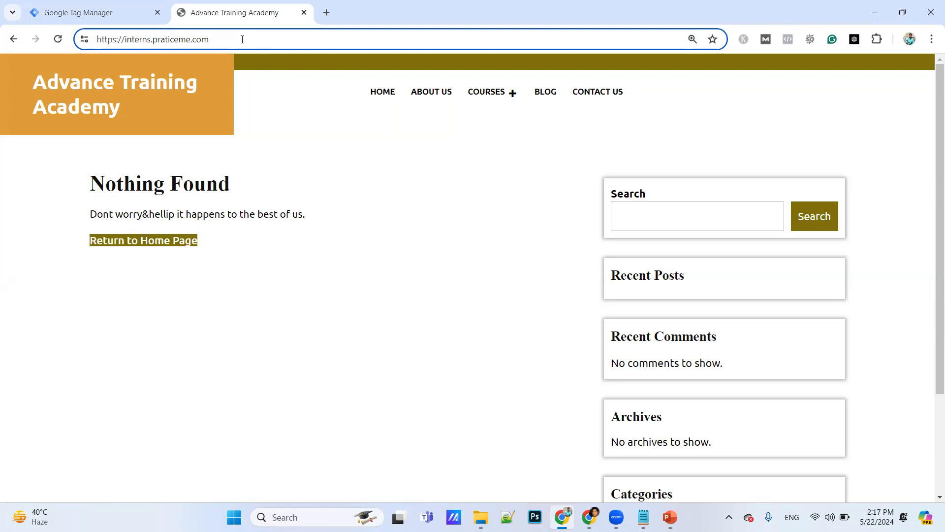
{"action": "type", "text": "/wp-admin"}
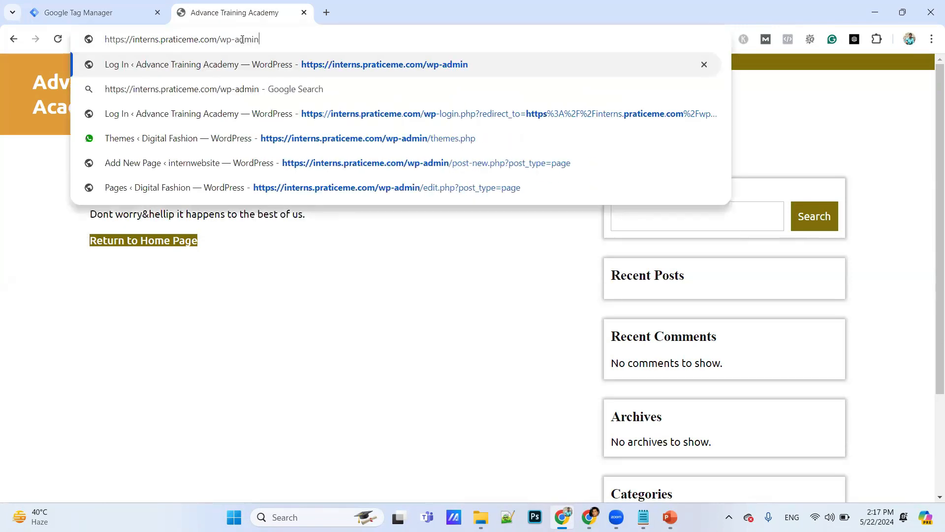
{"action": "key", "text": "Return"}
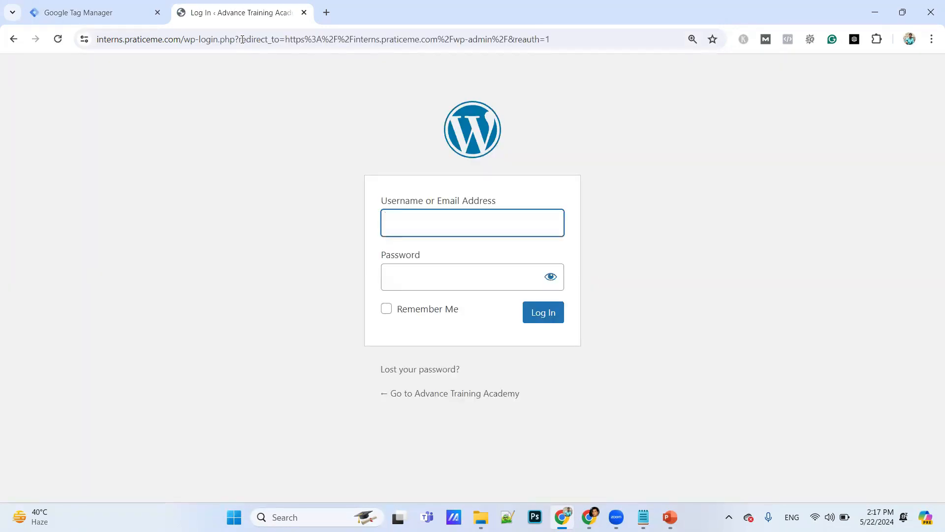
Log in to WordPress with the saved account username and the account password
{"action": "type", "text": "so"}
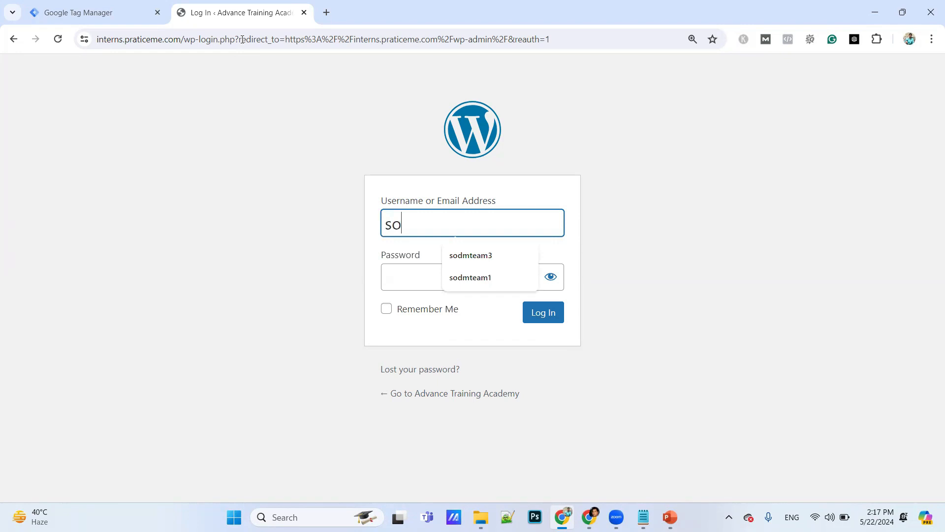
{"action": "key", "text": "Down"}
{"action": "key", "text": "Return"}
{"action": "key", "text": "Tab"}
{"action": "type", "text": "*********"}
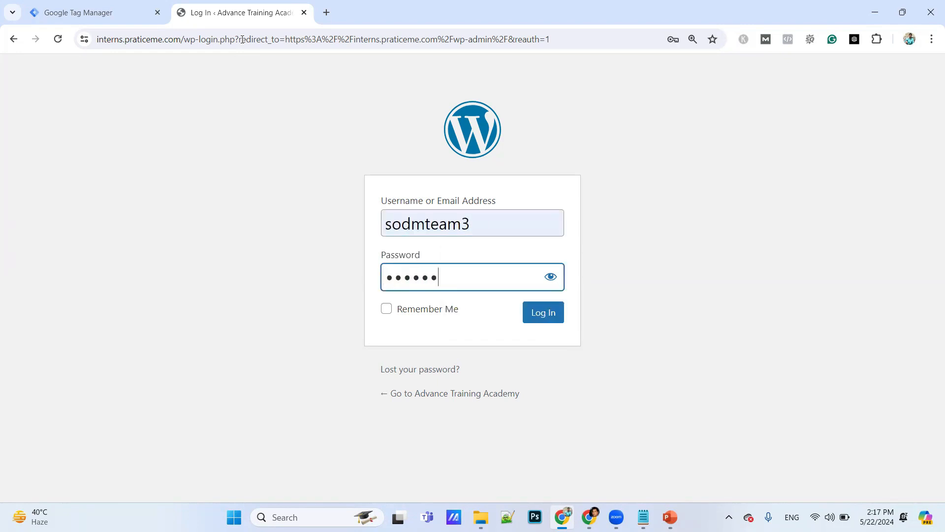
{"action": "type", "text": "*"}
{"action": "key", "text": "Return"}
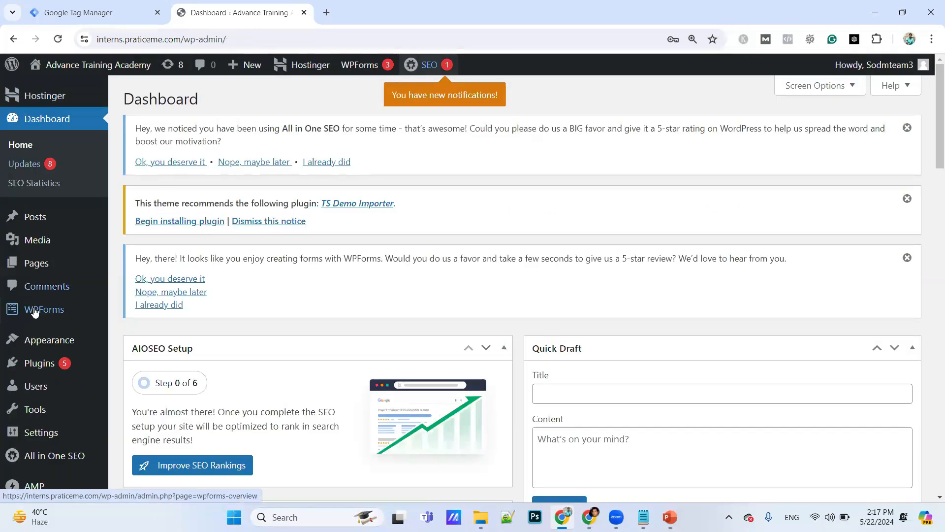
Open the theme's header.php for editing in the Theme File Editor
{"action": "mouse_move", "coordinate": [39, 340]}
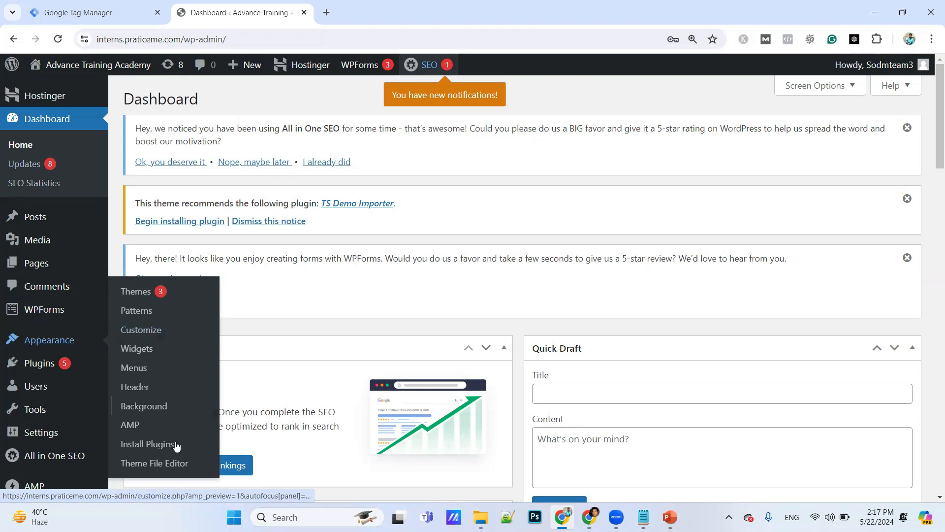
{"action": "left_click", "coordinate": [170, 475]}
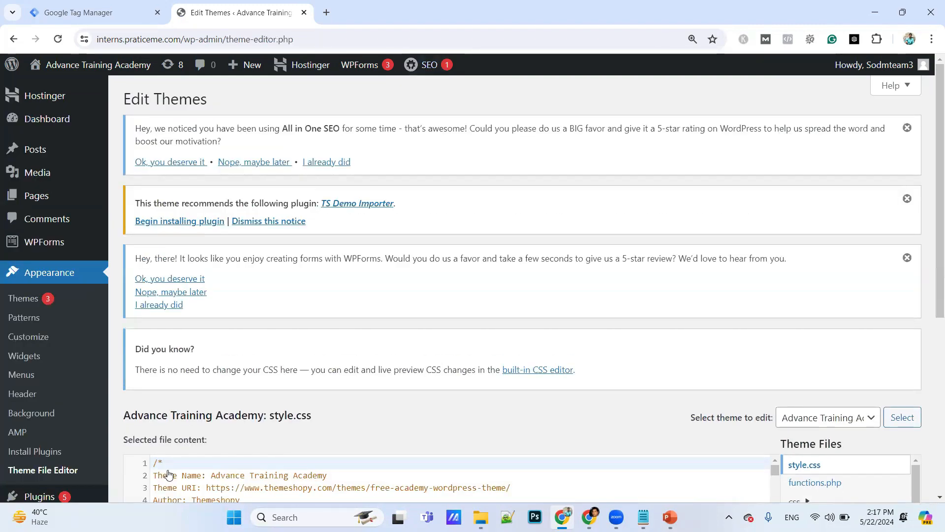
{"action": "scroll", "coordinate": [498, 368], "scroll_direction": "down", "scroll_amount": 3}
{"action": "scroll", "coordinate": [714, 283], "scroll_direction": "down", "scroll_amount": 1}
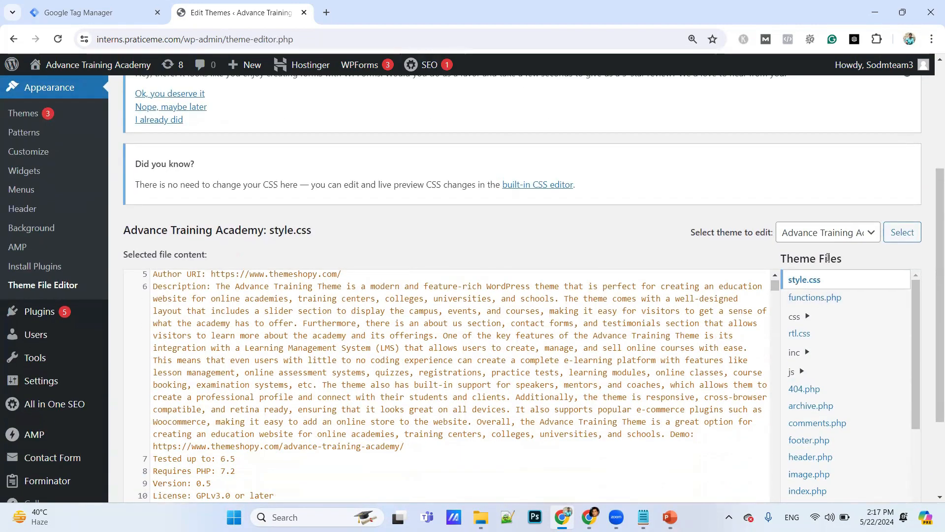
{"action": "scroll", "coordinate": [823, 285], "scroll_direction": "down", "scroll_amount": 2}
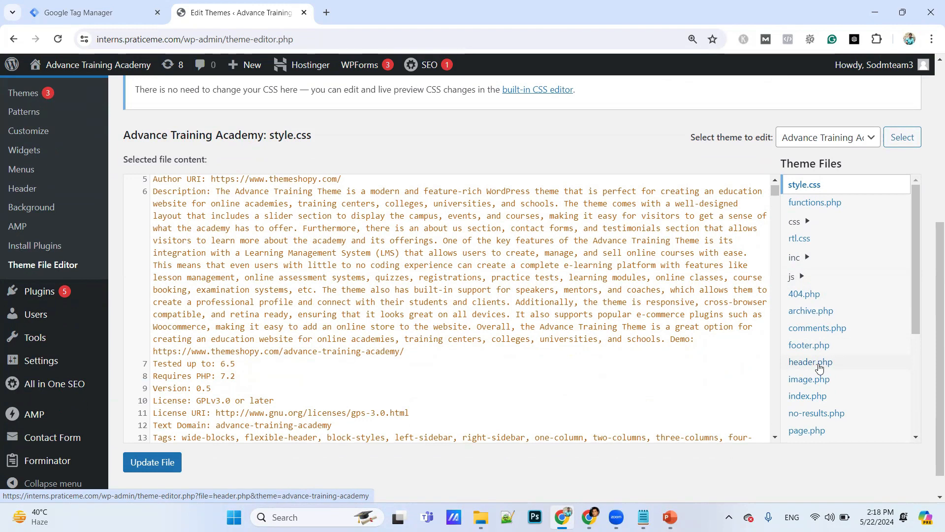
{"action": "left_click", "coordinate": [818, 367]}
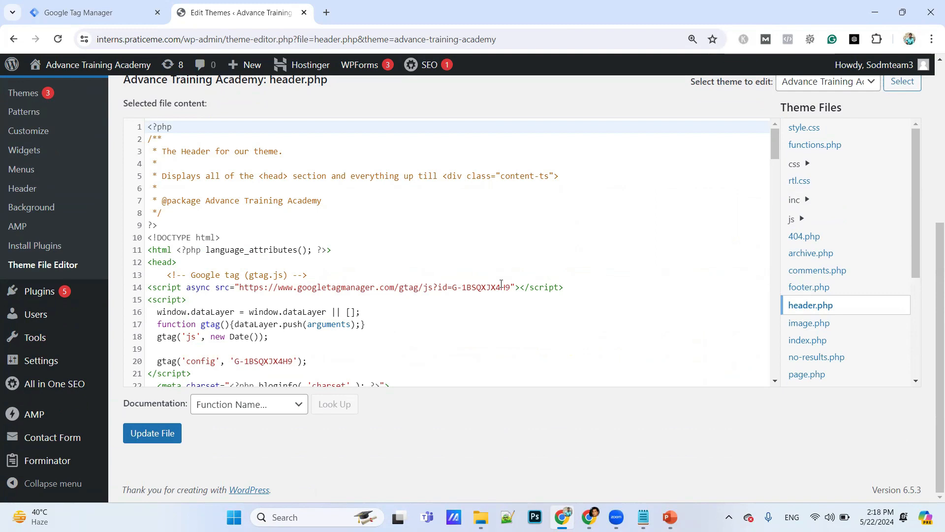
Insert the copied Google Tag Manager head snippet on a new line directly after the opening <head> tag in header.php
{"action": "left_click", "coordinate": [185, 262]}
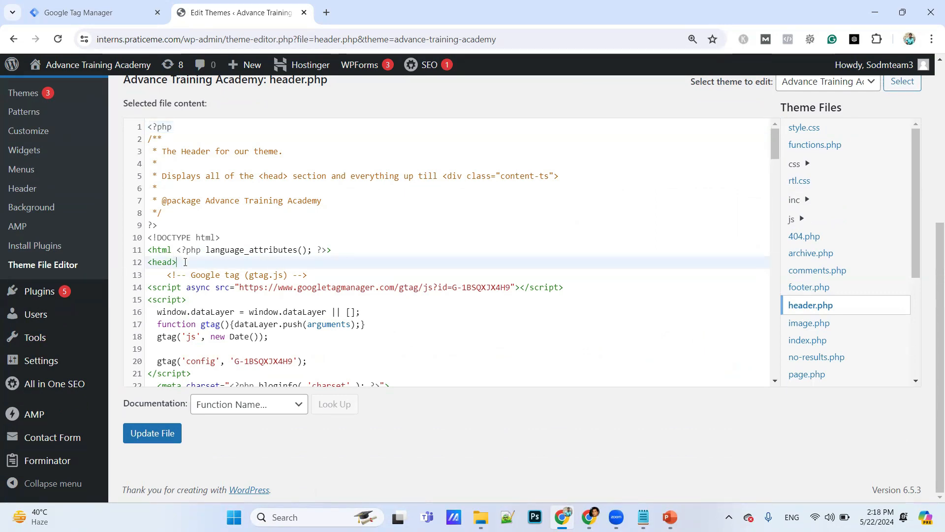
{"action": "scroll", "coordinate": [184, 269], "scroll_direction": "down", "scroll_amount": 2}
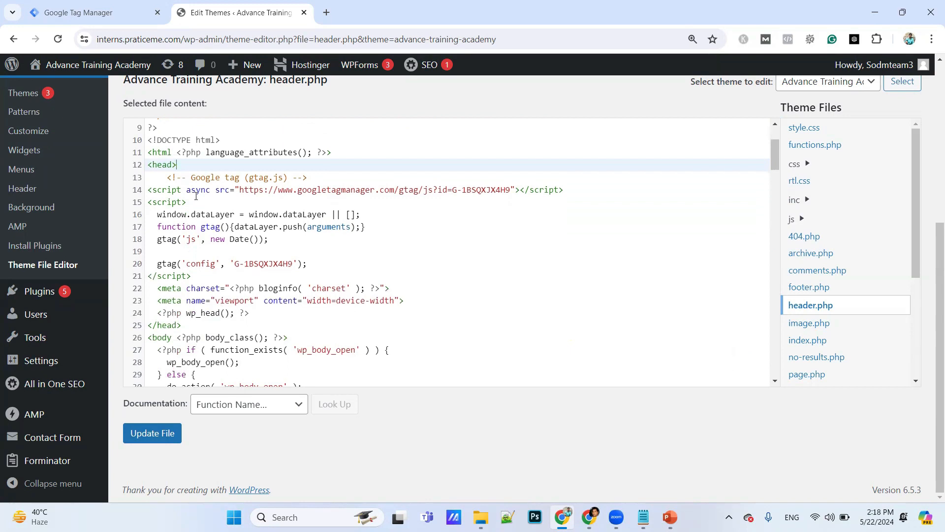
{"action": "scroll", "coordinate": [219, 270], "scroll_direction": "up", "scroll_amount": 1}
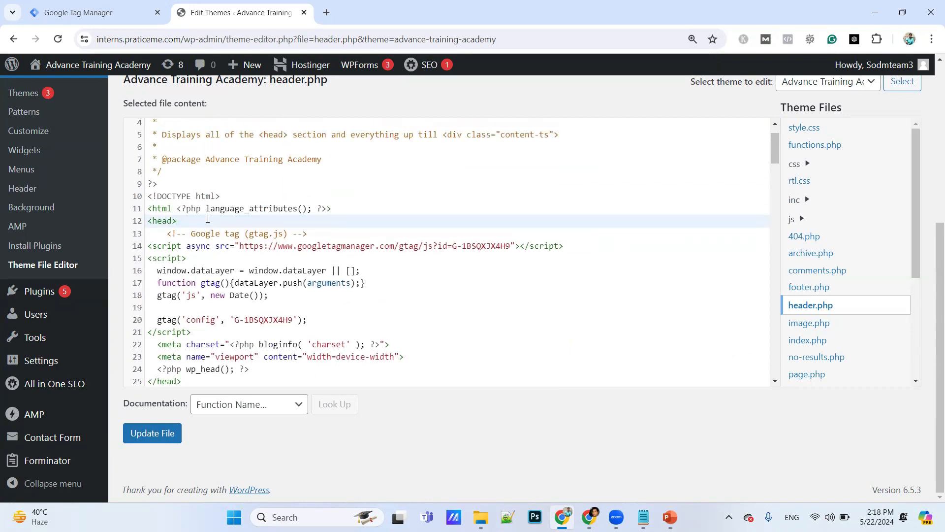
{"action": "key", "text": "Return"}
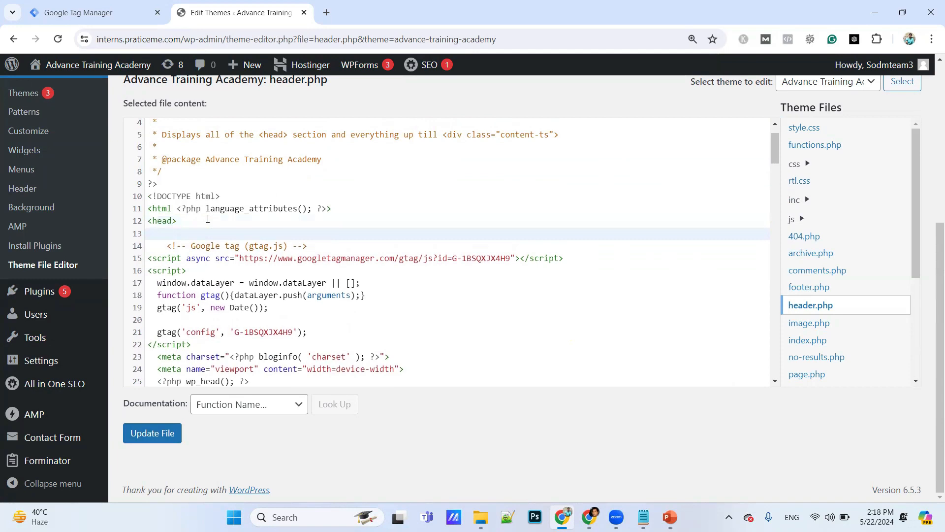
{"action": "left_click", "coordinate": [93, 12]}
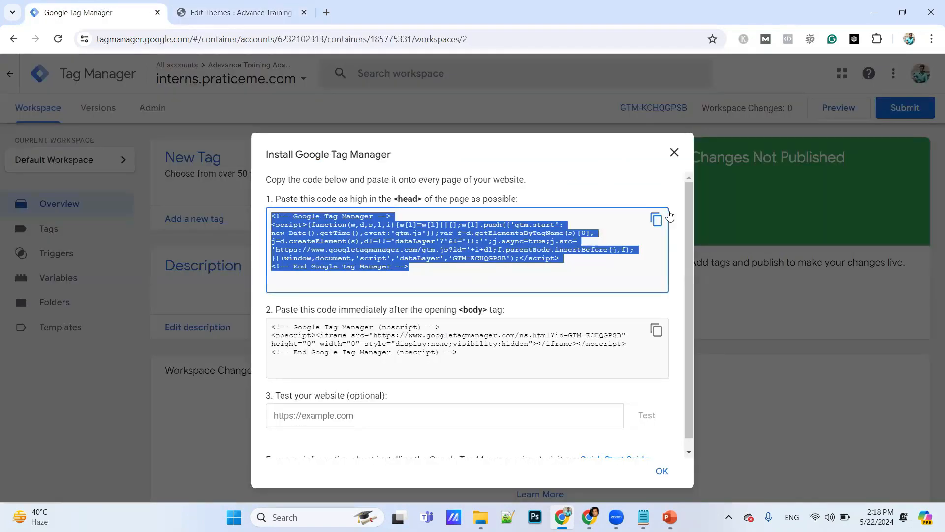
{"action": "left_click", "coordinate": [656, 219]}
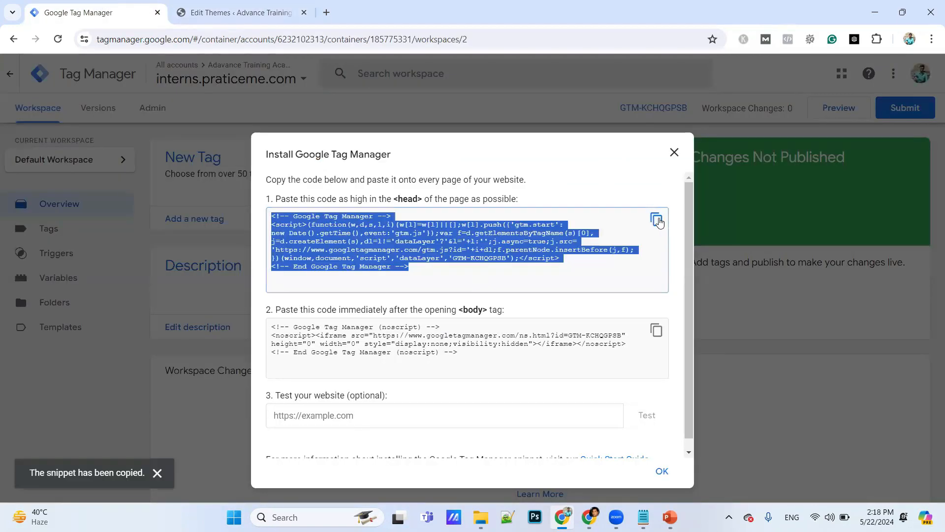
{"action": "left_click", "coordinate": [280, 21]}
{"action": "key", "text": "ctrl+v"}
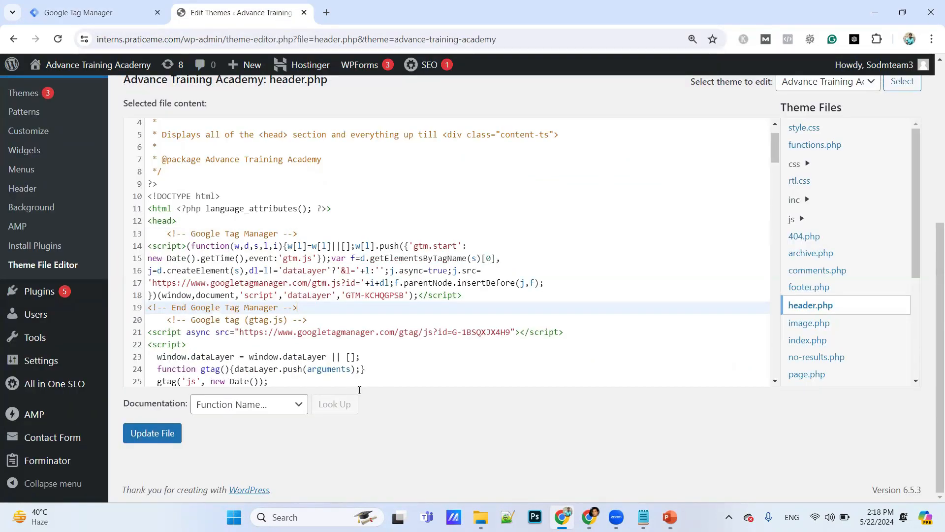
Review the placement of the Google Tag Manager snippet relative to the head and body tags in header.php
{"action": "scroll", "coordinate": [365, 280], "scroll_direction": "down", "scroll_amount": 3}
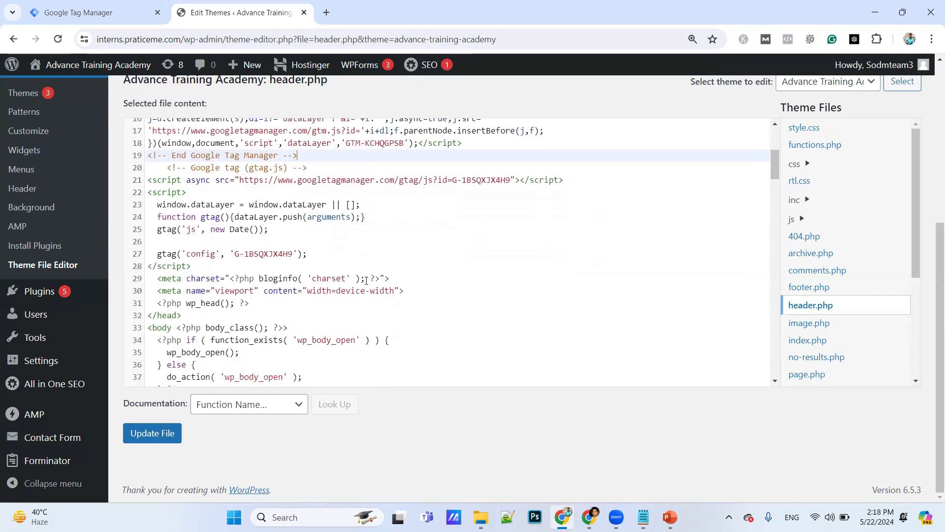
{"action": "scroll", "coordinate": [366, 280], "scroll_direction": "up", "scroll_amount": 2}
{"action": "scroll", "coordinate": [366, 281], "scroll_direction": "up", "scroll_amount": 2}
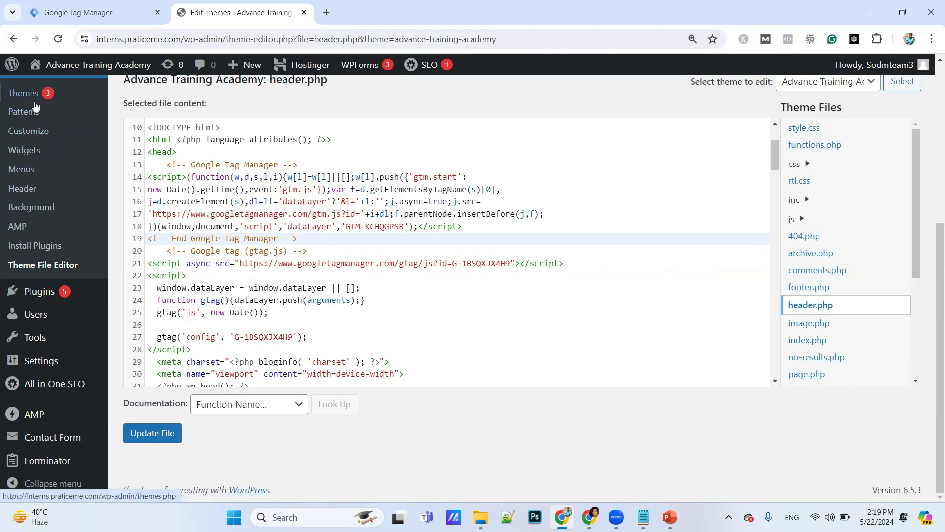
{"action": "mouse_move", "coordinate": [87, 298]}
{"action": "left_click", "coordinate": [160, 152]}
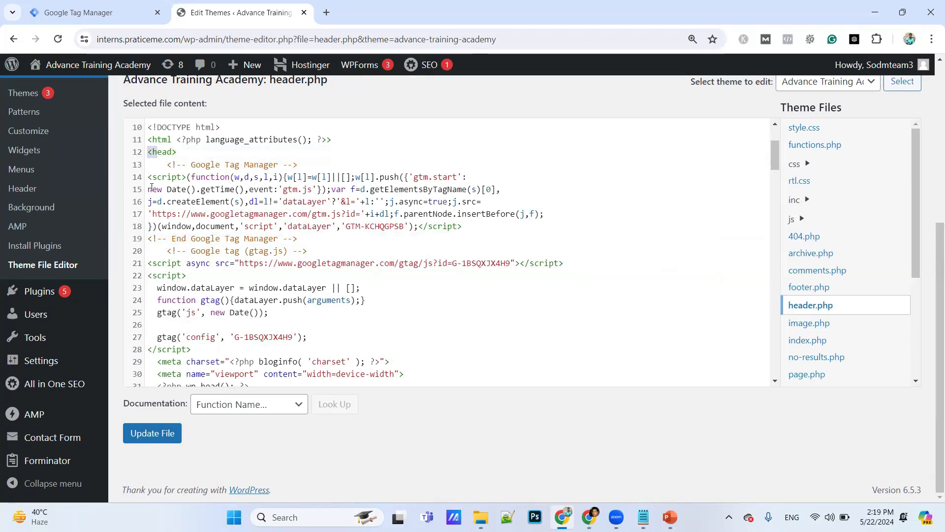
Insert the Google Tag Manager noscript snippet on a new line directly after the opening <body> tag in header.php and save the file
{"action": "left_click", "coordinate": [178, 153]}
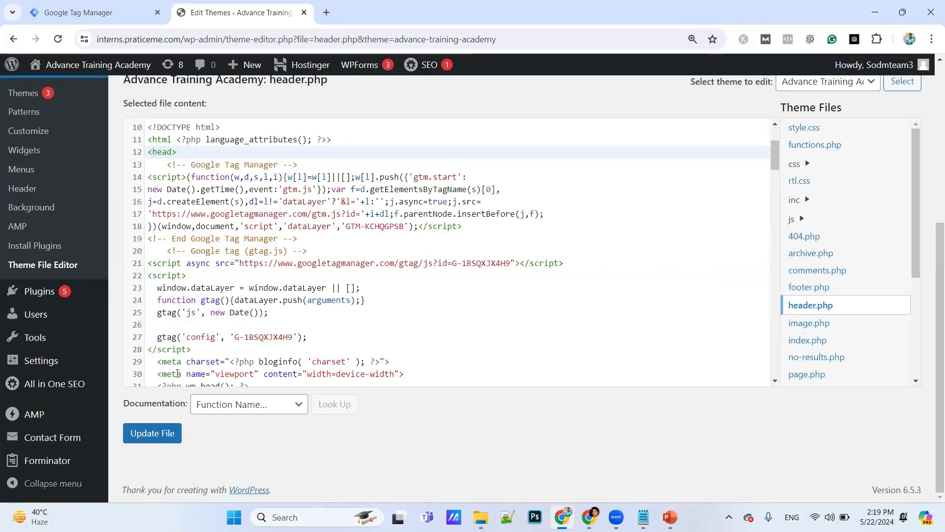
{"action": "scroll", "coordinate": [179, 306], "scroll_direction": "down", "scroll_amount": 2}
{"action": "scroll", "coordinate": [175, 325], "scroll_direction": "up", "scroll_amount": 3}
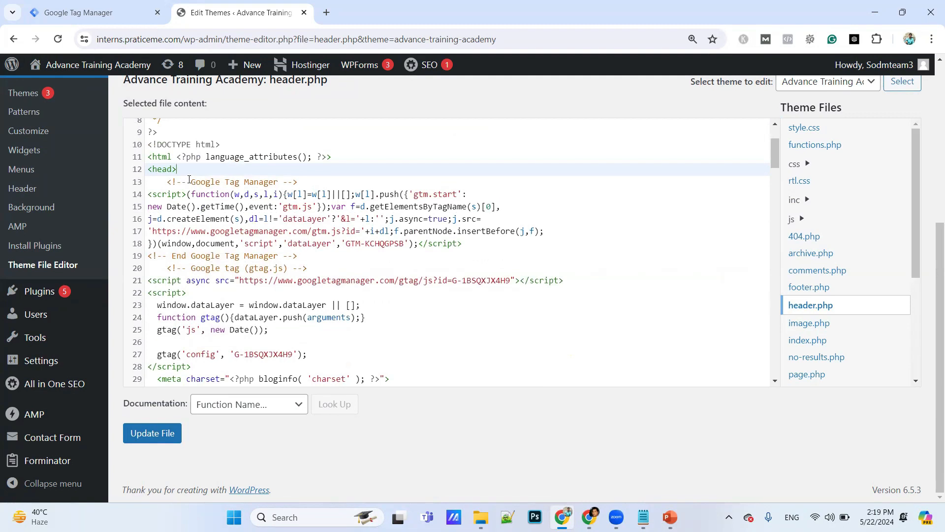
{"action": "scroll", "coordinate": [189, 180], "scroll_direction": "down", "scroll_amount": 4}
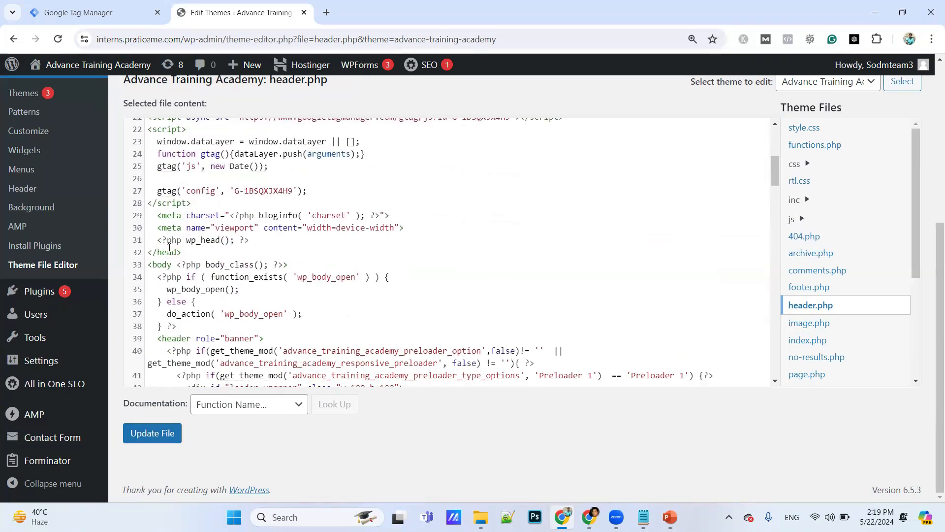
{"action": "left_click", "coordinate": [297, 266]}
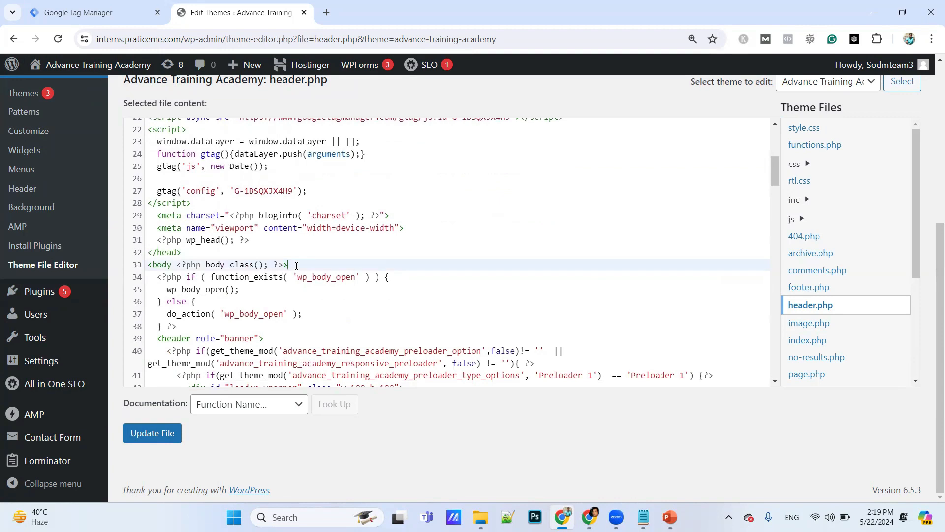
{"action": "key", "text": "Return"}
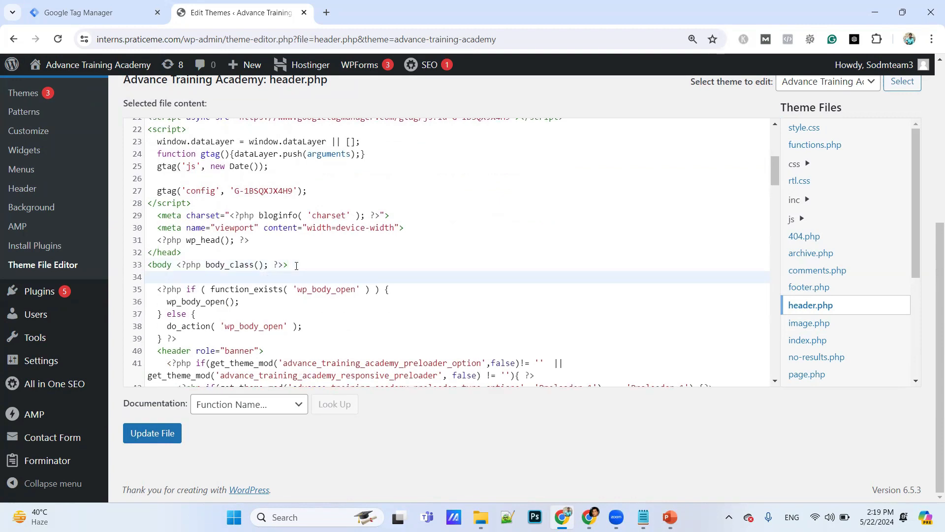
{"action": "left_click", "coordinate": [87, 9]}
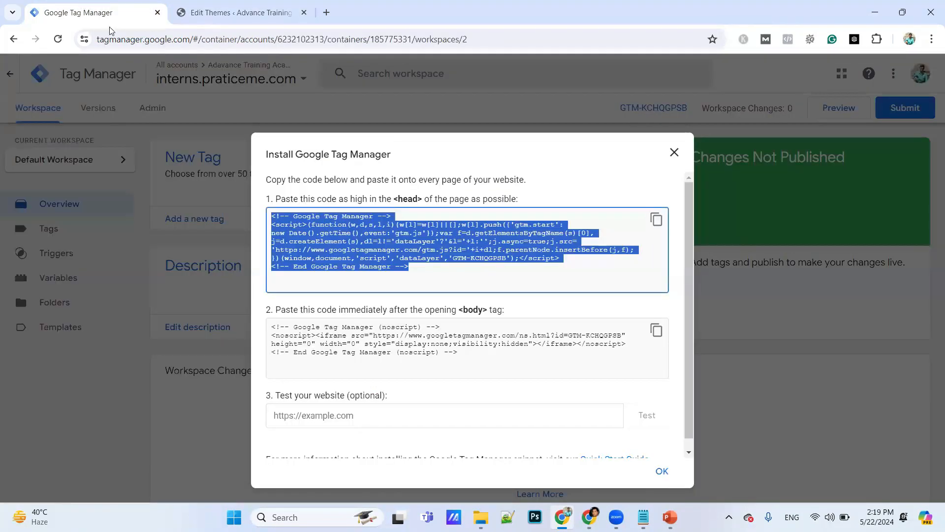
{"action": "left_click", "coordinate": [656, 330]}
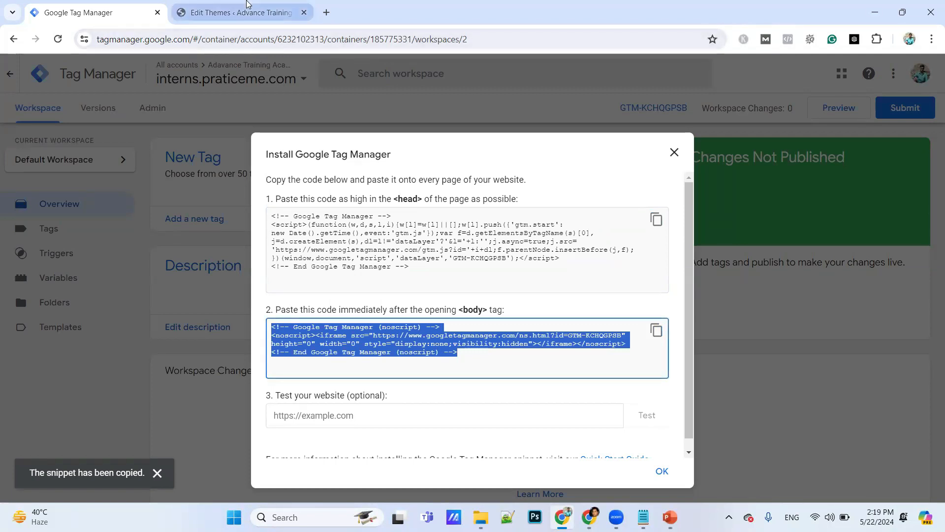
{"action": "left_click", "coordinate": [241, 10]}
{"action": "key", "text": "ctrl+v"}
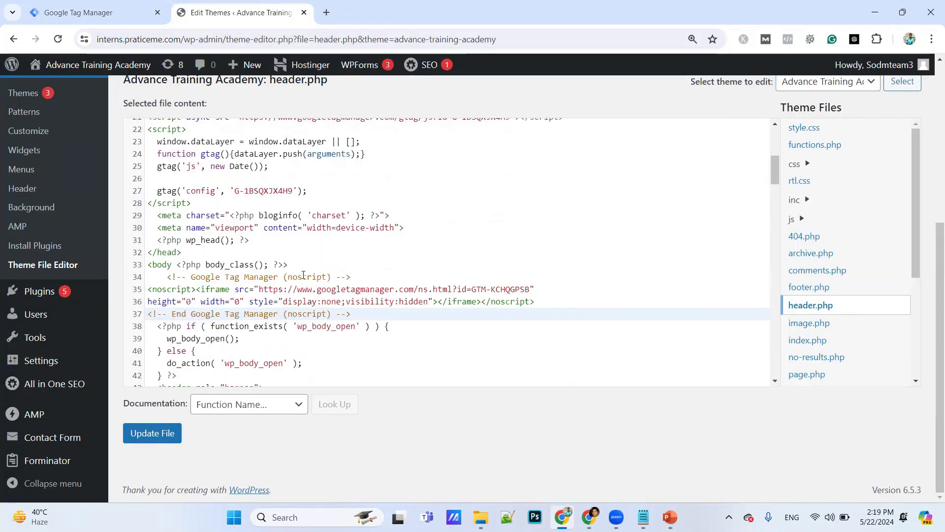
{"action": "left_click", "coordinate": [156, 430]}
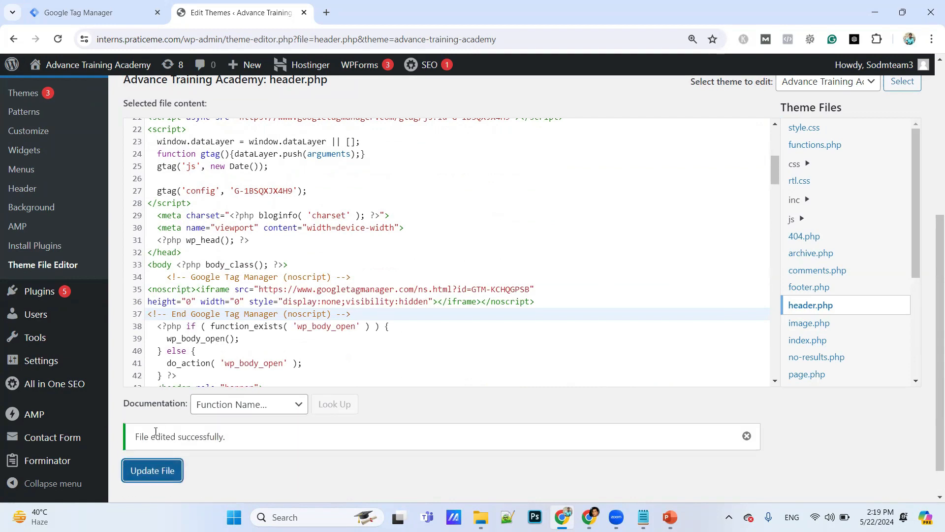
{"action": "left_click", "coordinate": [153, 471]}
Return to Google Tag Manager, dismiss the installation instructions, and start a new tag in the container
{"action": "left_click", "coordinate": [78, 13]}
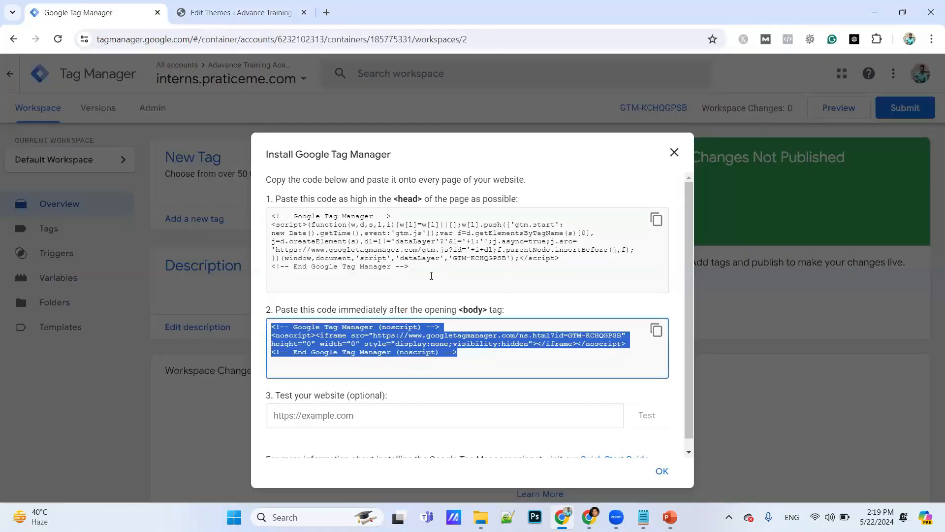
{"action": "scroll", "coordinate": [629, 438], "scroll_direction": "down", "scroll_amount": 1}
{"action": "left_click", "coordinate": [658, 471]}
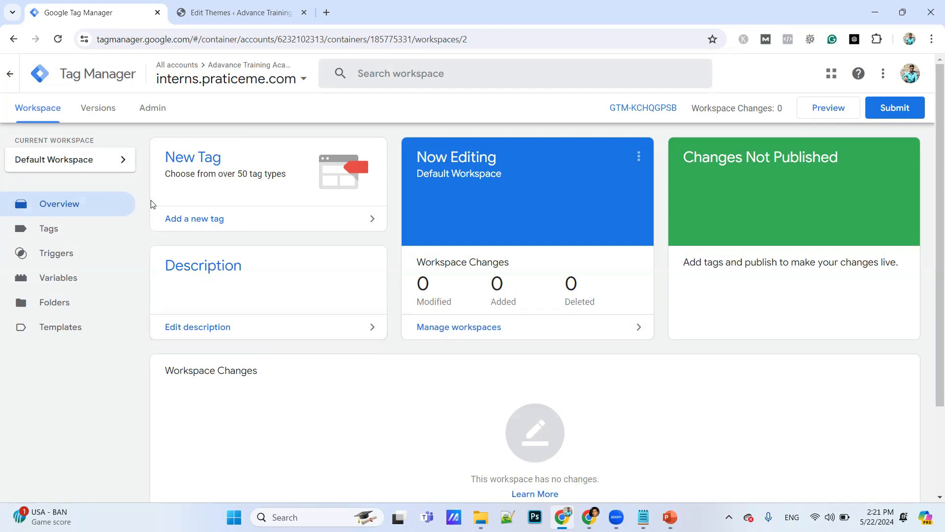
{"action": "left_click", "coordinate": [64, 234]}
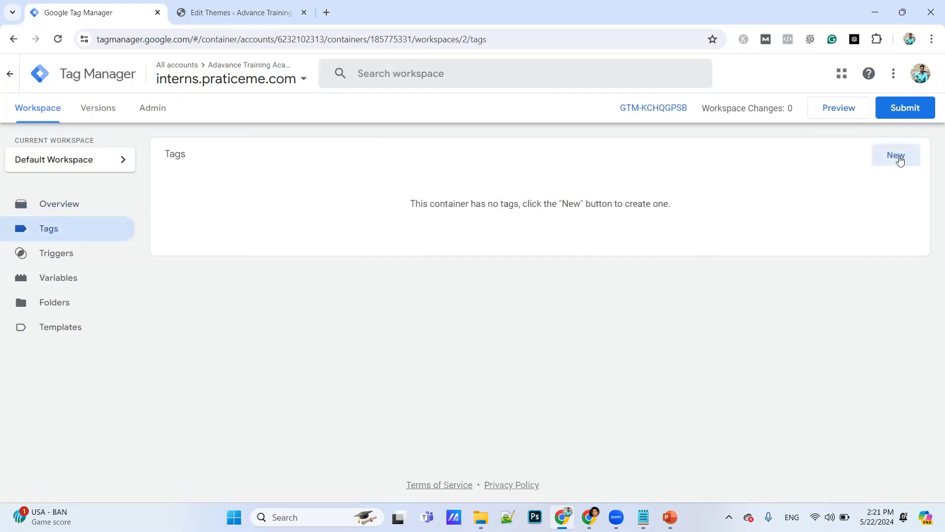
{"action": "left_click", "coordinate": [896, 155]}
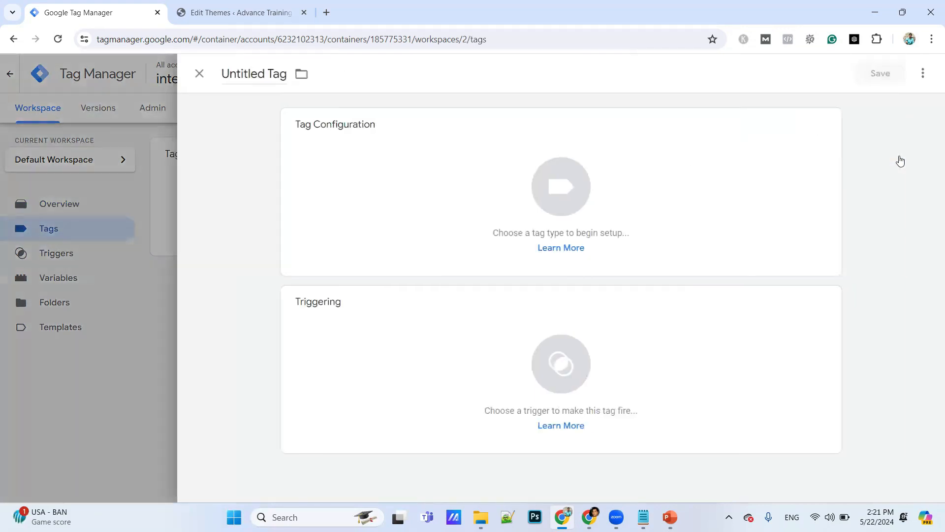
{"action": "left_click", "coordinate": [276, 76]}
{"action": "triple_click", "coordinate": [276, 75]}
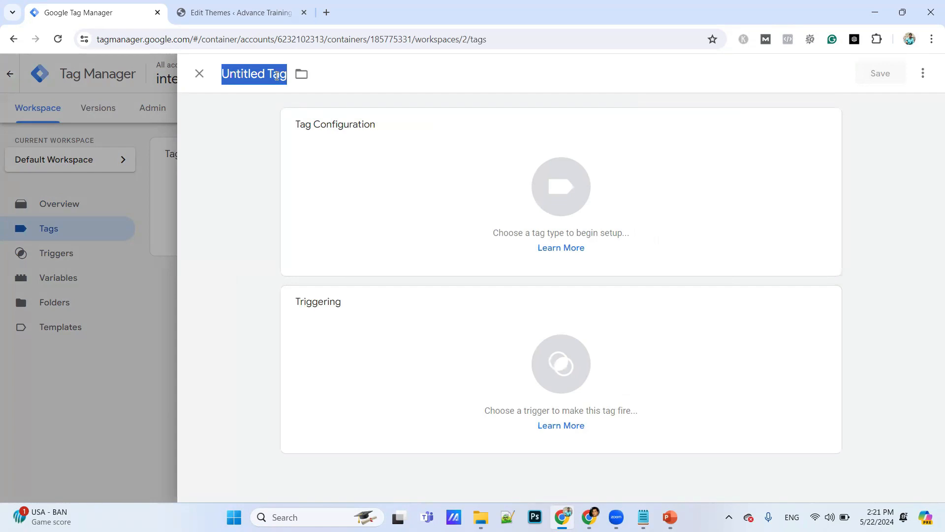
Search Google for "google analytics" in a new browser tab
{"action": "left_click", "coordinate": [254, 14]}
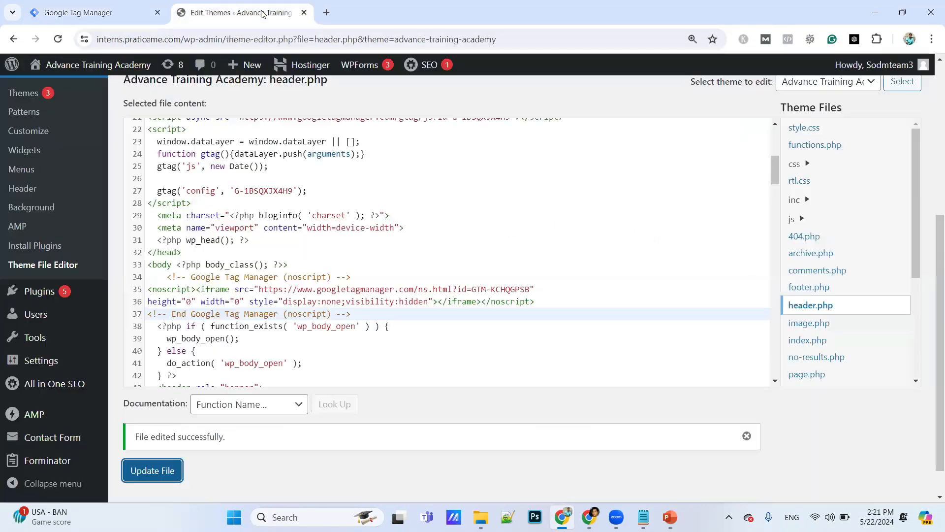
{"action": "scroll", "coordinate": [246, 181], "scroll_direction": "up", "scroll_amount": 5}
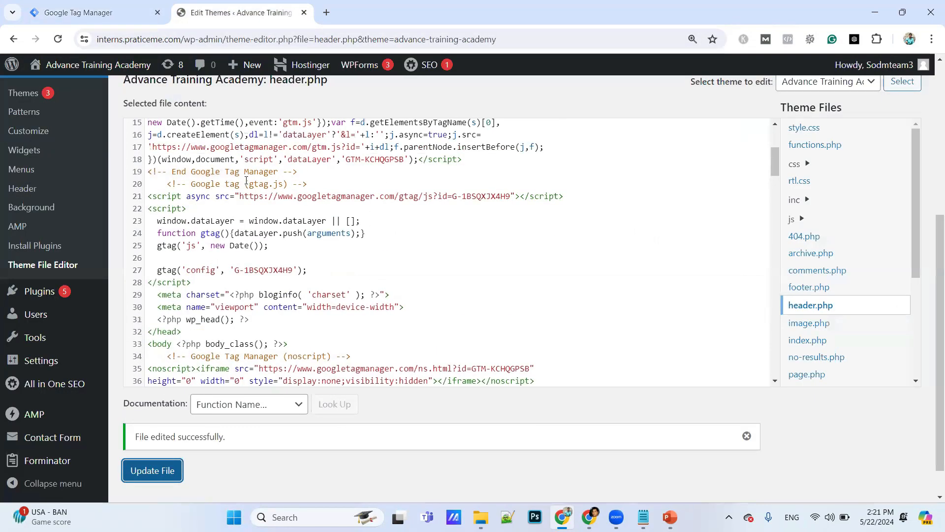
{"action": "left_click", "coordinate": [326, 13]}
{"action": "left_click", "coordinate": [324, 43]}
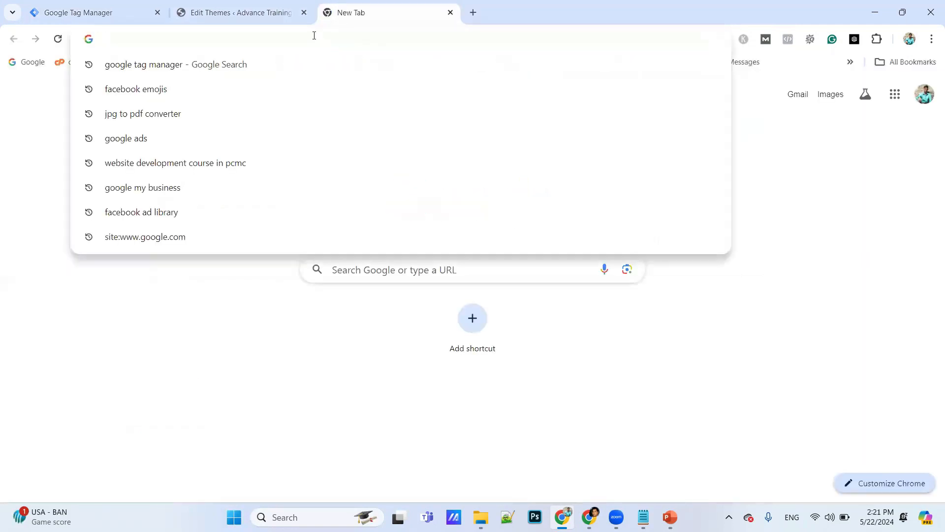
{"action": "type", "text": "google"}
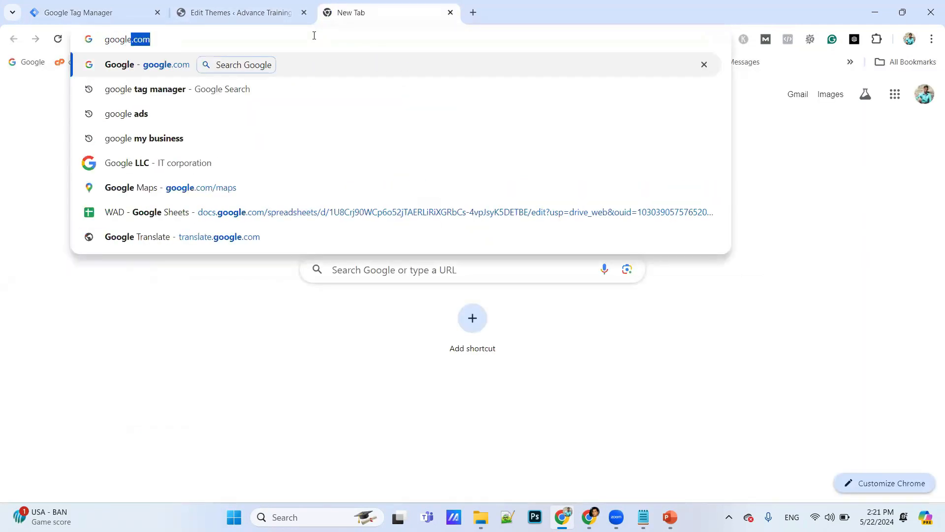
{"action": "type", "text": " analytics"}
{"action": "key", "text": "Return"}
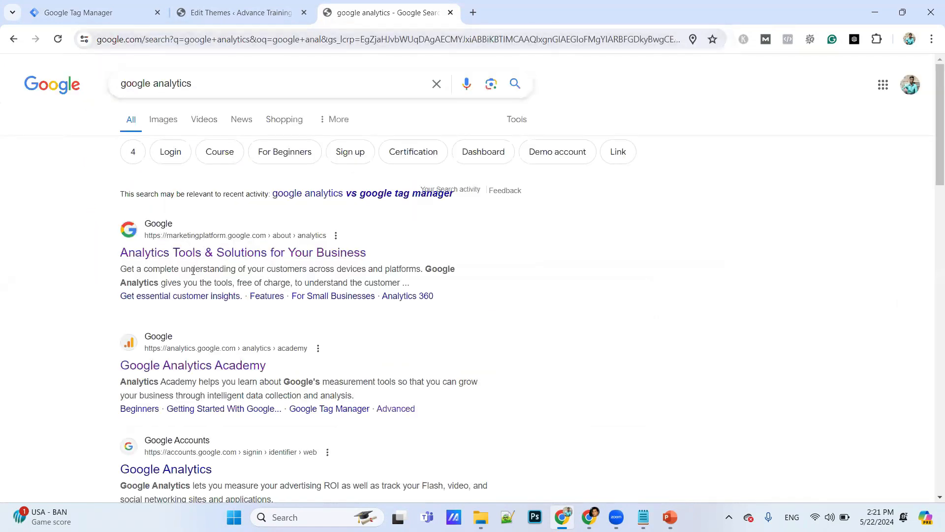
Open the Google Analytics Academy result and shorten its address to analytics.google.com to load the Analytics home page
{"action": "scroll", "coordinate": [193, 271], "scroll_direction": "down", "scroll_amount": 1}
{"action": "left_click", "coordinate": [170, 305]}
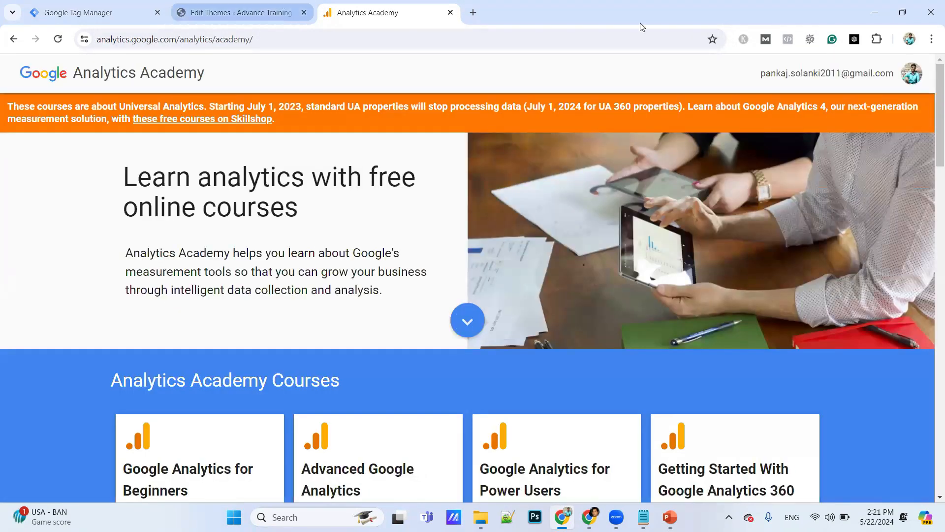
{"action": "left_click_drag", "start_coordinate": [270, 38], "coordinate": [177, 42]}
{"action": "key", "text": "BackSpace"}
{"action": "key", "text": "Return"}
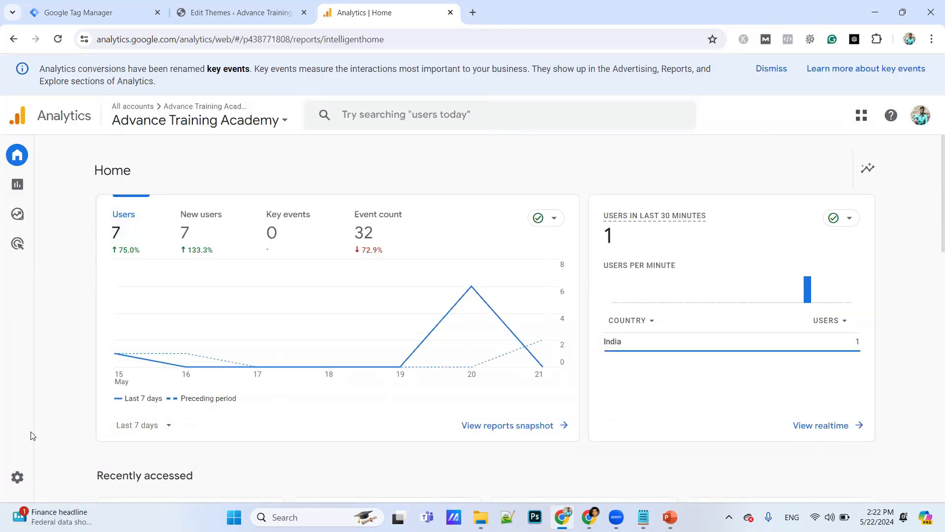
Open the details of the Advance Training Academy web data stream in the Analytics property's admin settings
{"action": "left_click", "coordinate": [48, 485]}
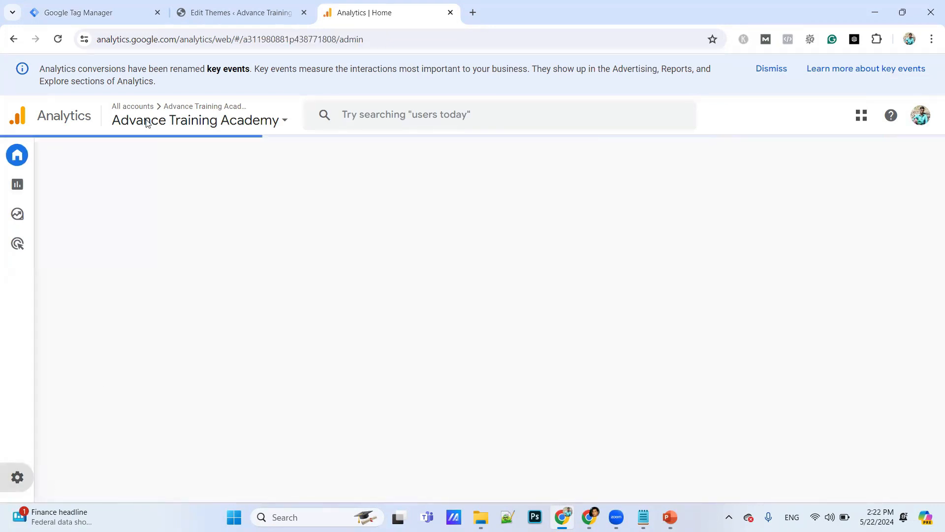
{"action": "key", "text": "alt+Left"}
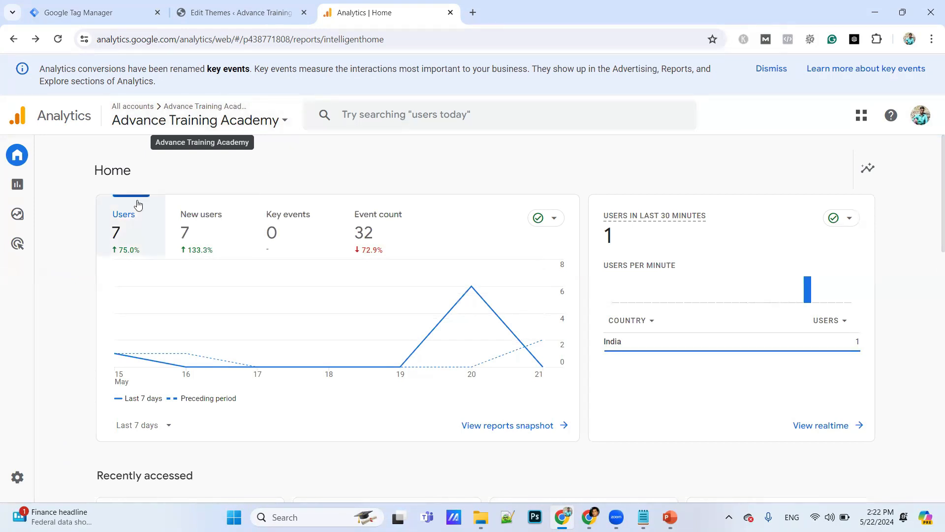
{"action": "left_click", "coordinate": [20, 476]}
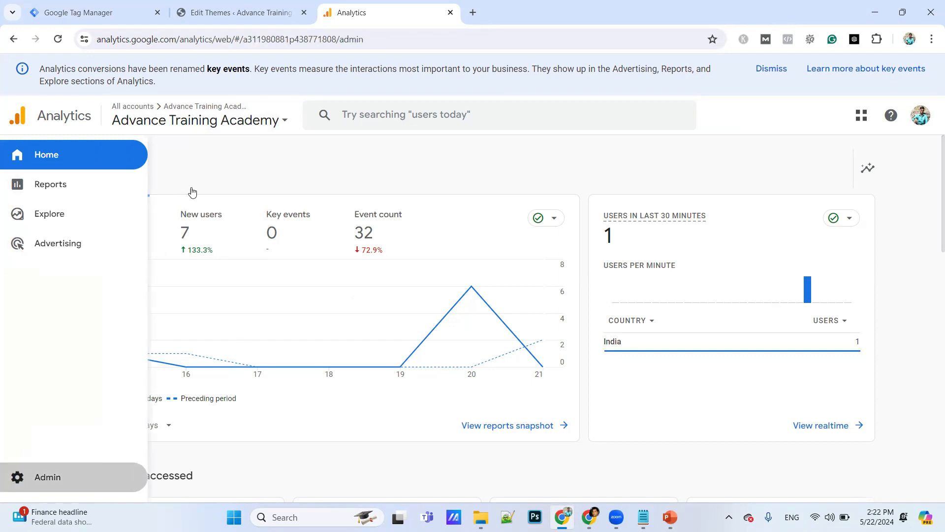
{"action": "scroll", "coordinate": [456, 356], "scroll_direction": "down", "scroll_amount": 2}
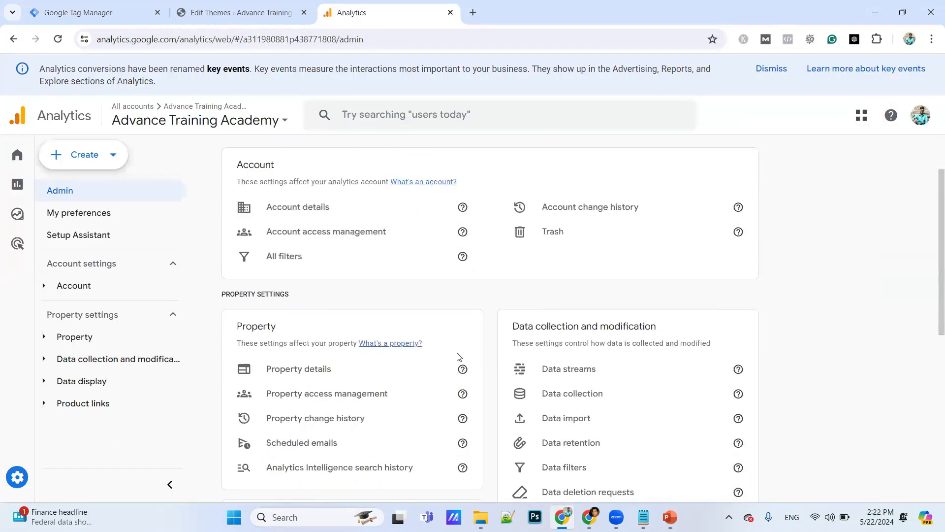
{"action": "scroll", "coordinate": [457, 356], "scroll_direction": "down", "scroll_amount": 3}
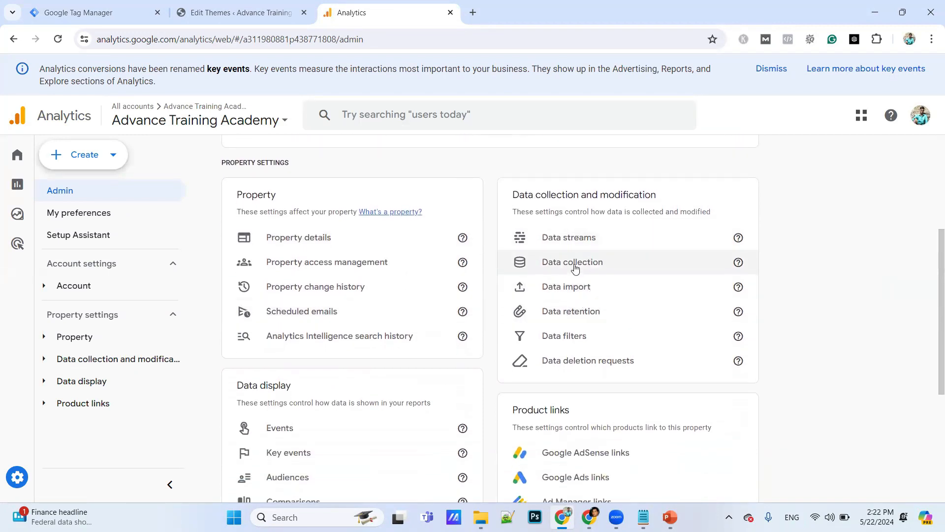
{"action": "left_click", "coordinate": [580, 246]}
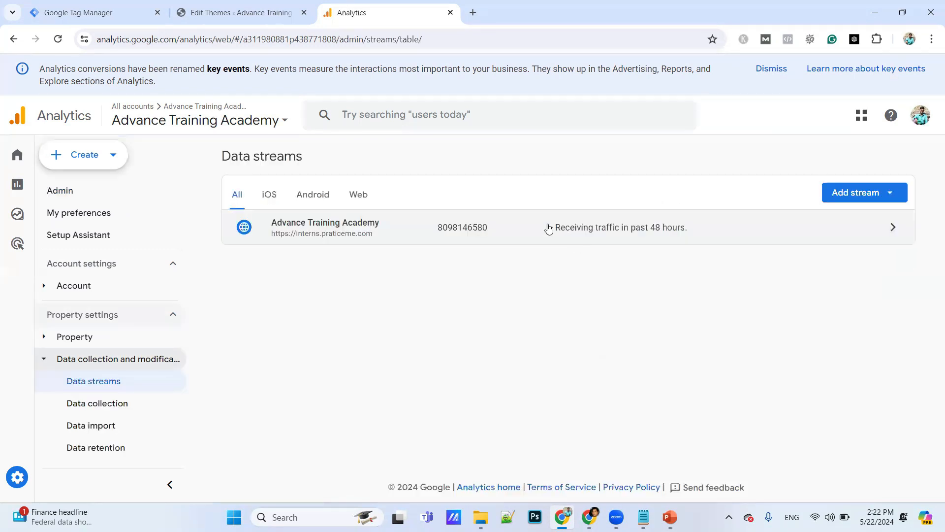
{"action": "left_click", "coordinate": [548, 229]}
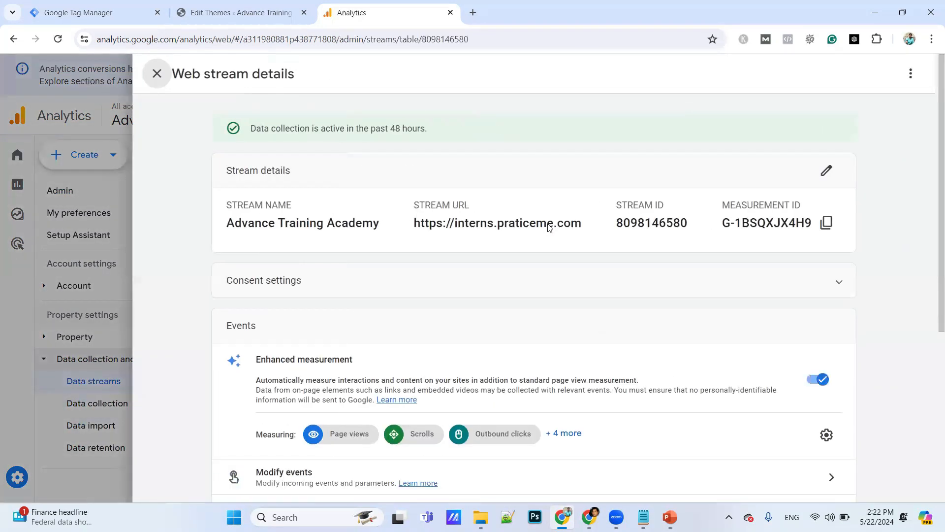
Dismiss the Measurement ID hint and copy the web stream's Measurement ID
{"action": "scroll", "coordinate": [613, 274], "scroll_direction": "down", "scroll_amount": 3}
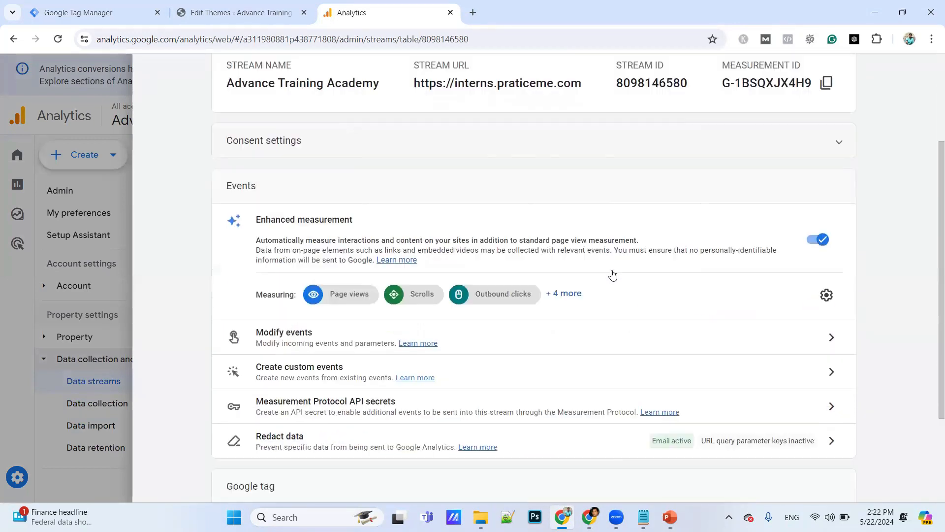
{"action": "scroll", "coordinate": [613, 274], "scroll_direction": "down", "scroll_amount": 3}
{"action": "scroll", "coordinate": [612, 273], "scroll_direction": "up", "scroll_amount": 6}
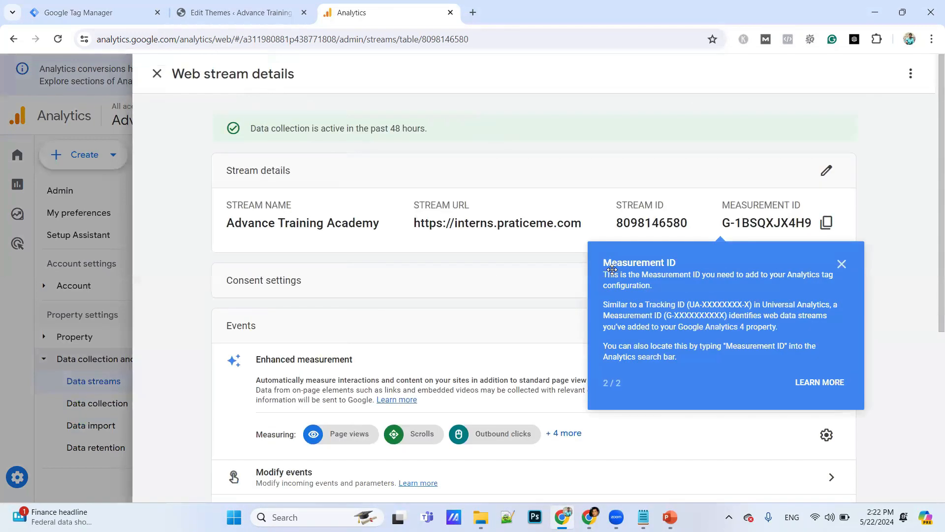
{"action": "left_click", "coordinate": [843, 266]}
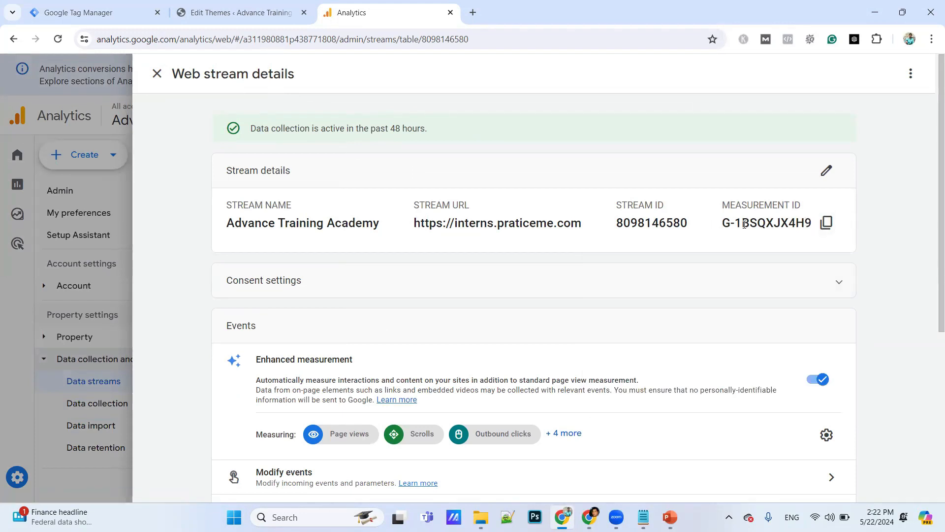
{"action": "left_click", "coordinate": [828, 230]}
{"action": "left_click", "coordinate": [827, 224]}
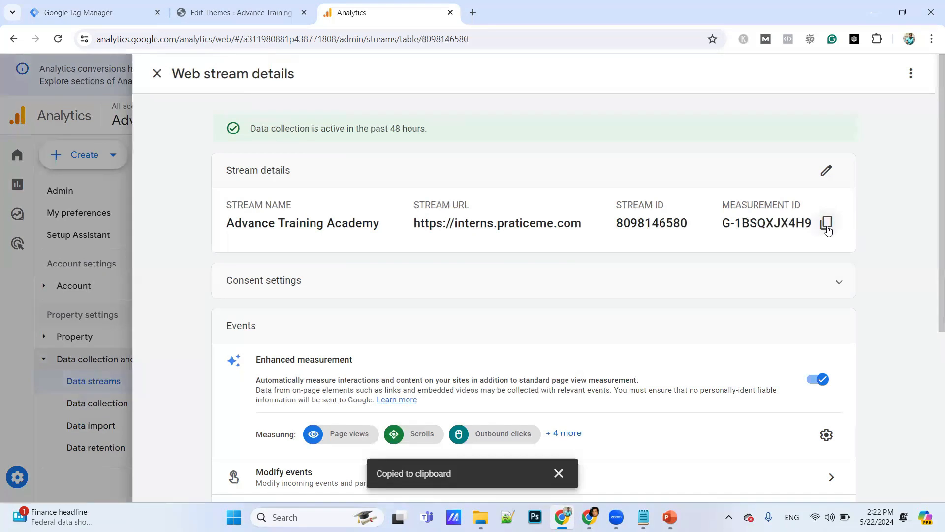
Switch to Google Tag Manager, name the new tag "Google Analytics", and open its tag type selection
{"action": "left_click", "coordinate": [57, 7]}
{"action": "type", "text": "G"}
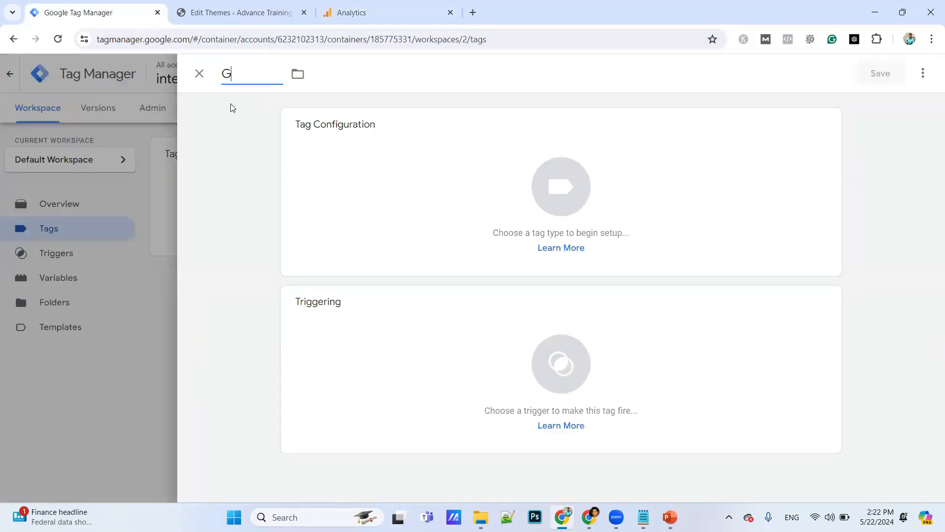
{"action": "type", "text": "oogle Analytics"}
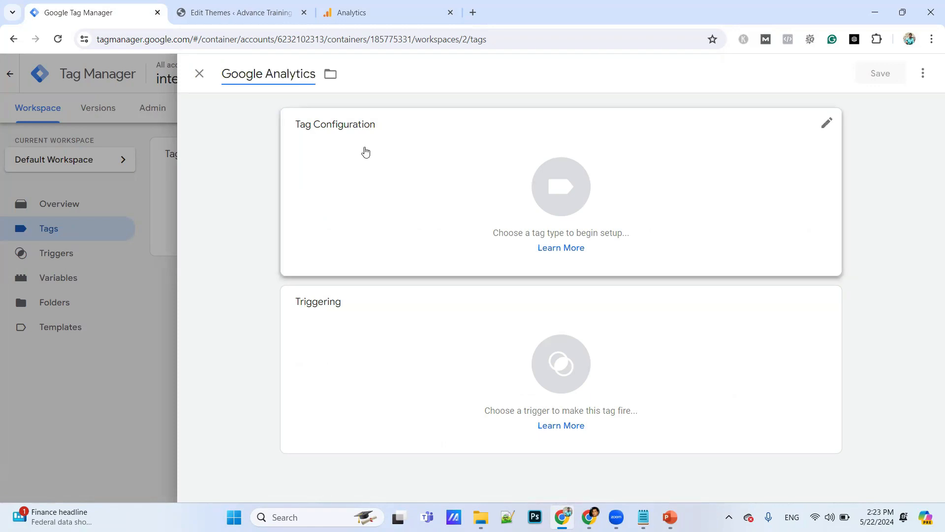
{"action": "left_click", "coordinate": [553, 186]}
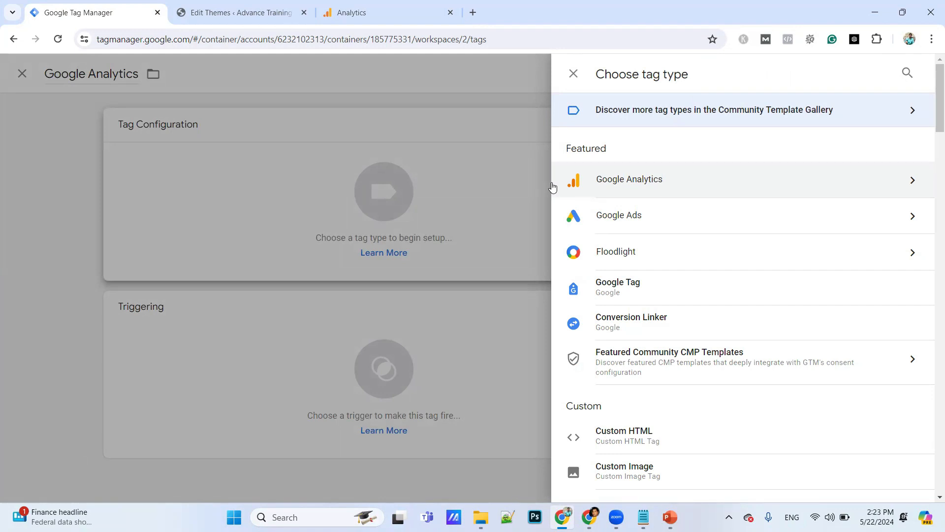
Look through the available tag types, from the featured Google tags to the custom and third-party ones
{"action": "scroll", "coordinate": [712, 261], "scroll_direction": "down", "scroll_amount": 15}
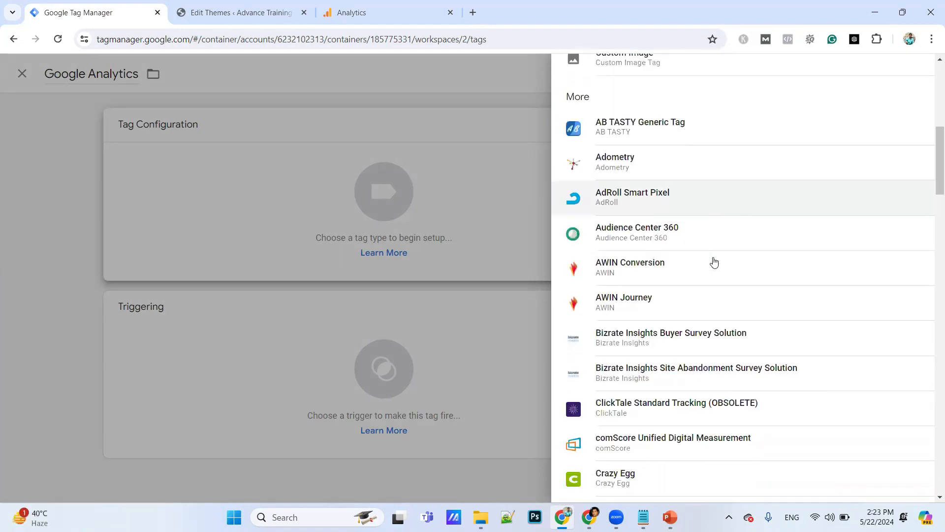
{"action": "scroll", "coordinate": [713, 261], "scroll_direction": "down", "scroll_amount": 20}
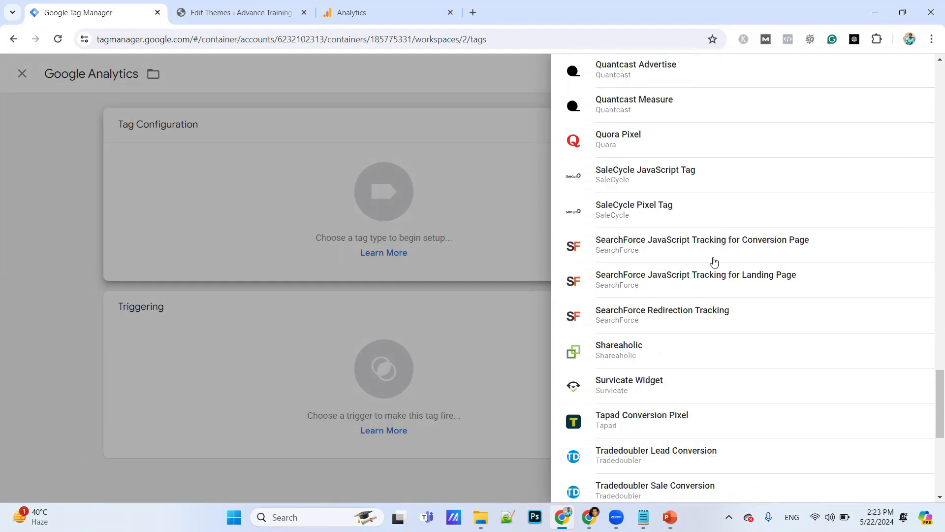
{"action": "scroll", "coordinate": [714, 261], "scroll_direction": "down", "scroll_amount": 4}
{"action": "scroll", "coordinate": [714, 261], "scroll_direction": "up", "scroll_amount": 20}
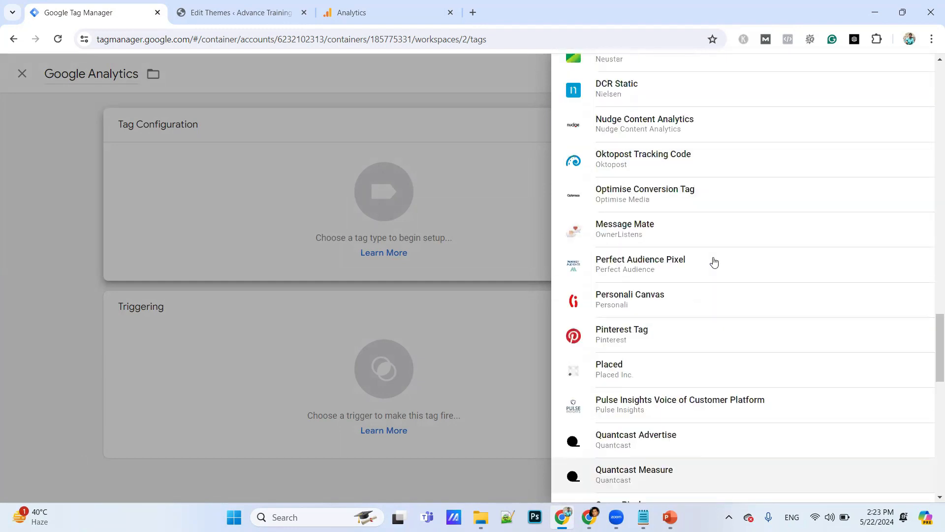
{"action": "scroll", "coordinate": [714, 262], "scroll_direction": "up", "scroll_amount": 10}
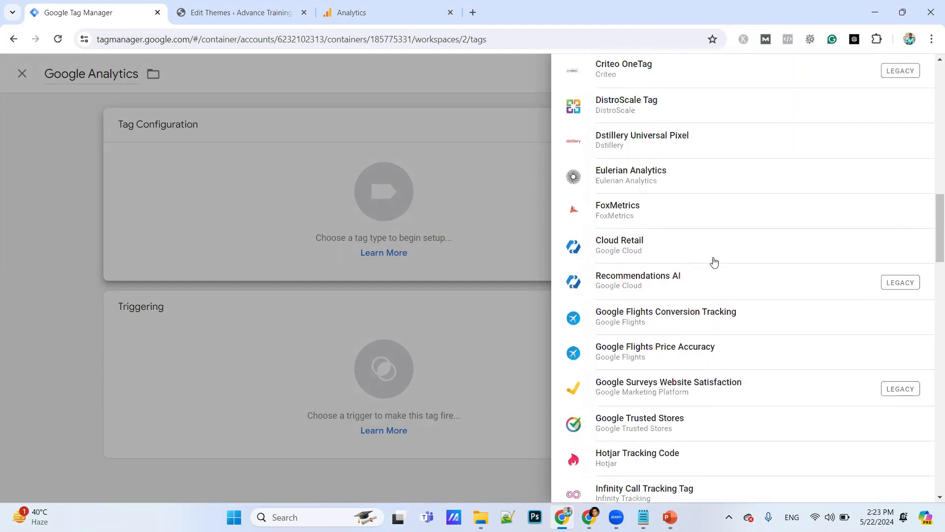
{"action": "scroll", "coordinate": [714, 261], "scroll_direction": "up", "scroll_amount": 8}
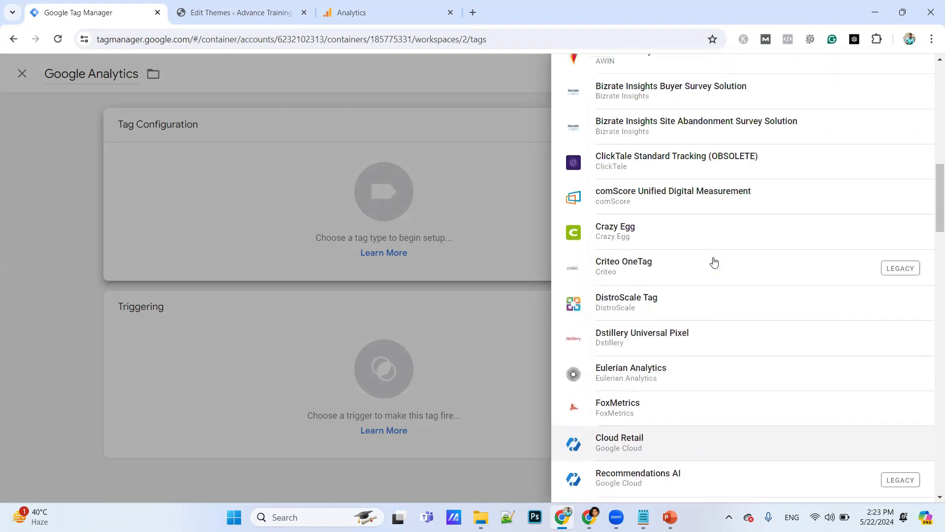
{"action": "scroll", "coordinate": [714, 262], "scroll_direction": "up", "scroll_amount": 10}
{"action": "scroll", "coordinate": [714, 262], "scroll_direction": "down", "scroll_amount": 2}
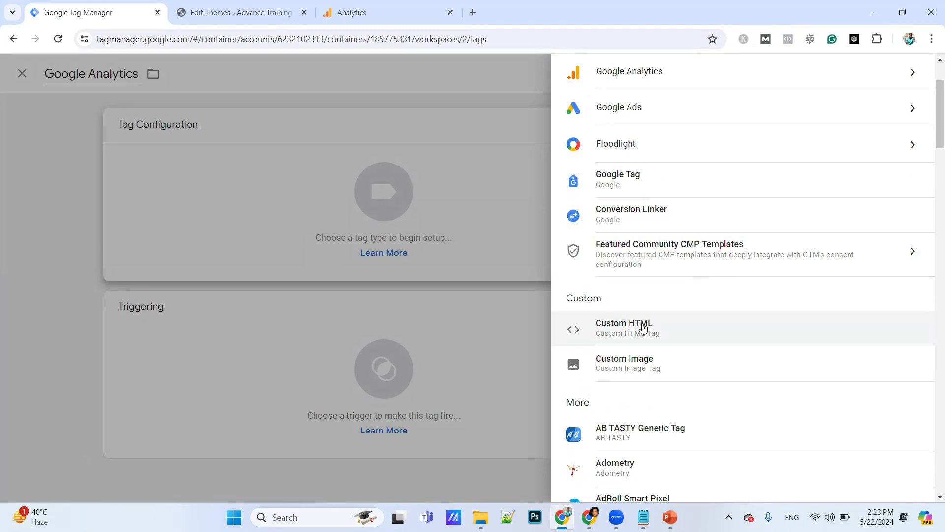
{"action": "scroll", "coordinate": [643, 328], "scroll_direction": "up", "scroll_amount": 2}
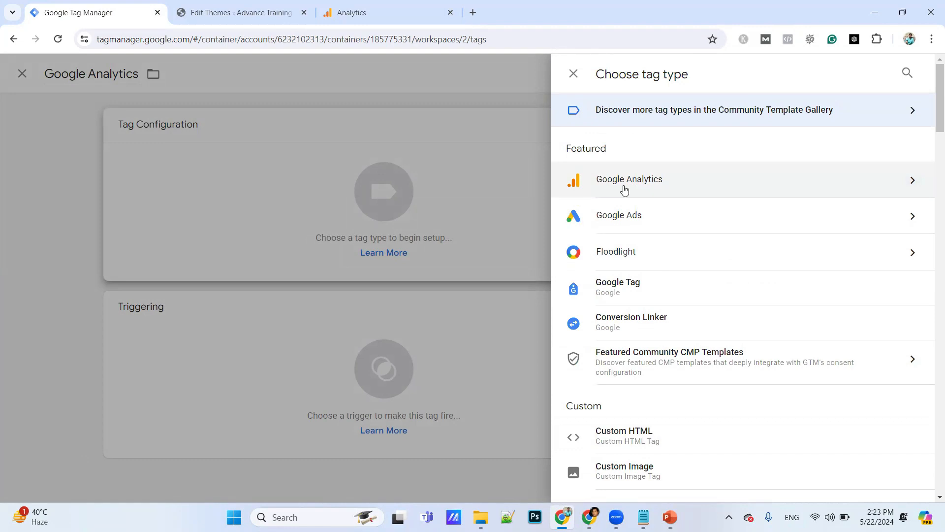
Configure the tag as Google Analytics: GA4 Event with the copied Measurement ID and the event name "Google Analytics"
{"action": "left_click", "coordinate": [657, 185]}
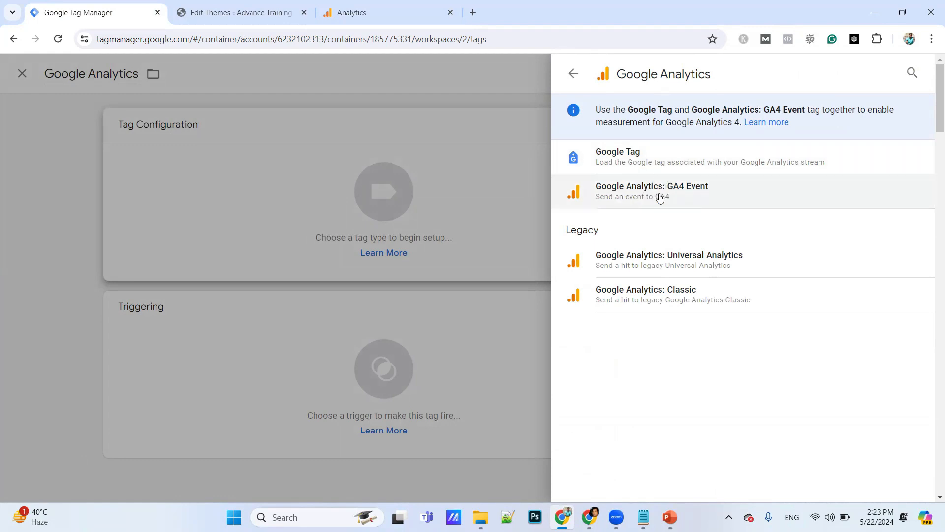
{"action": "left_click", "coordinate": [660, 198]}
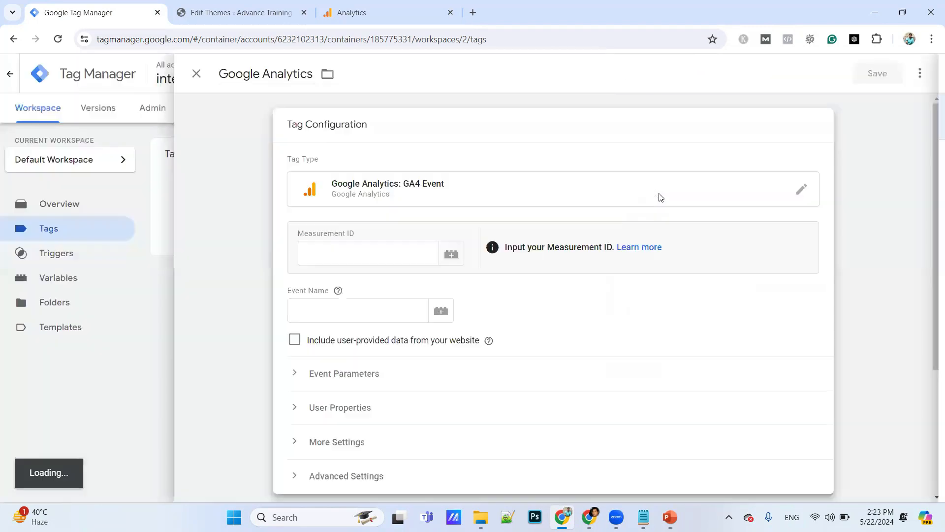
{"action": "left_click", "coordinate": [375, 255]}
{"action": "key", "text": "ctrl+v"}
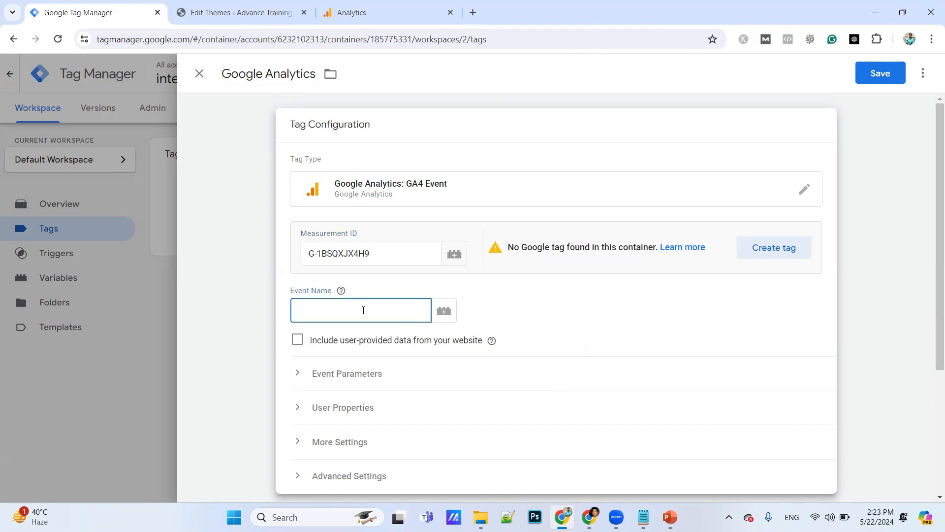
{"action": "type", "text": "Google Analytics"}
{"action": "scroll", "coordinate": [467, 357], "scroll_direction": "down", "scroll_amount": 2}
{"action": "scroll", "coordinate": [467, 357], "scroll_direction": "down", "scroll_amount": 2}
{"action": "scroll", "coordinate": [467, 357], "scroll_direction": "up", "scroll_amount": 4}
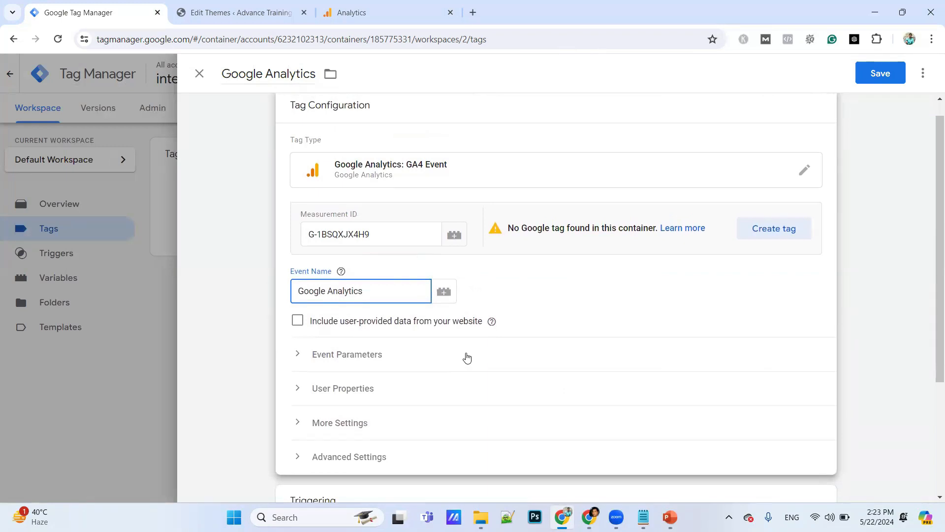
Add the All Pages page view trigger to the Google Analytics tag and save the tag
{"action": "scroll", "coordinate": [467, 357], "scroll_direction": "down", "scroll_amount": 4}
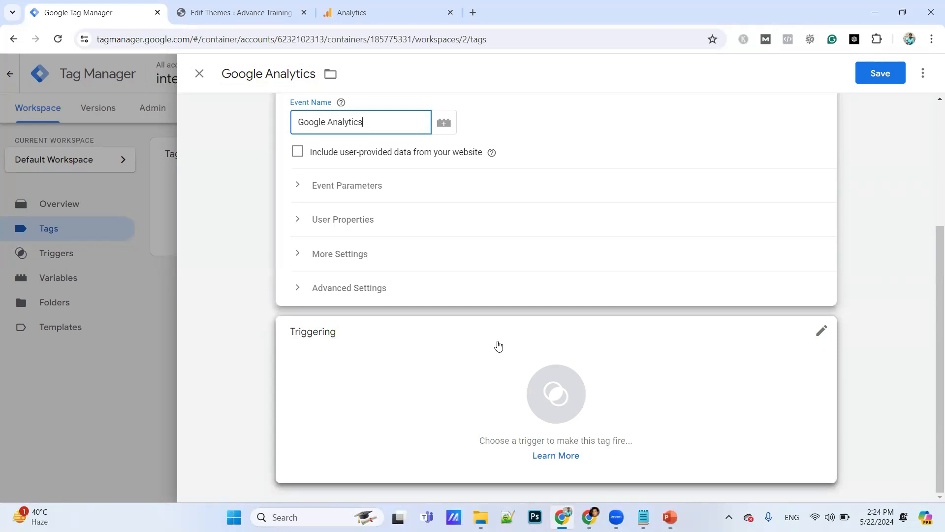
{"action": "left_click", "coordinate": [549, 392]}
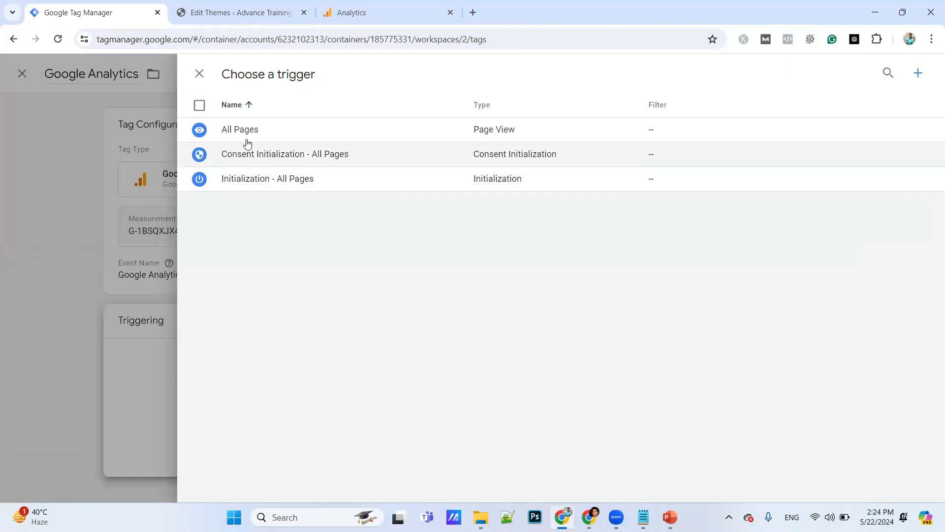
{"action": "left_click", "coordinate": [200, 131]}
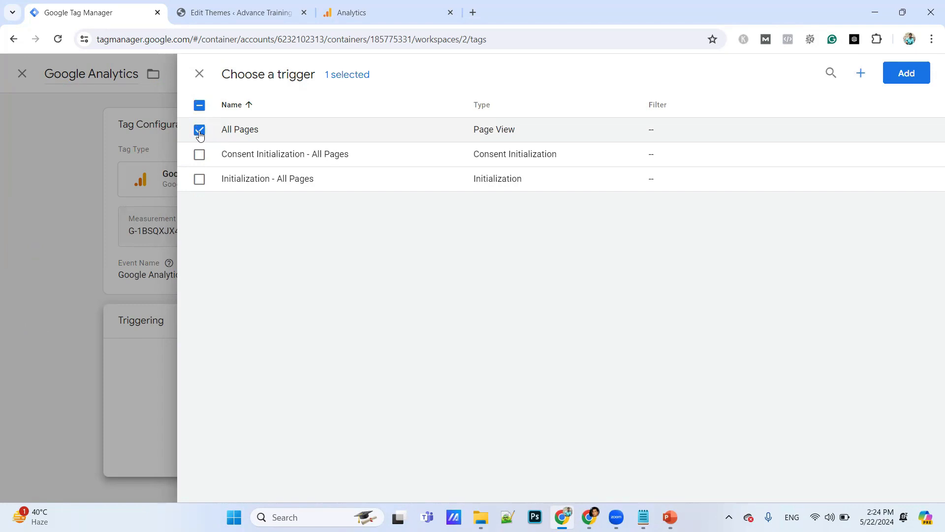
{"action": "left_click", "coordinate": [902, 78]}
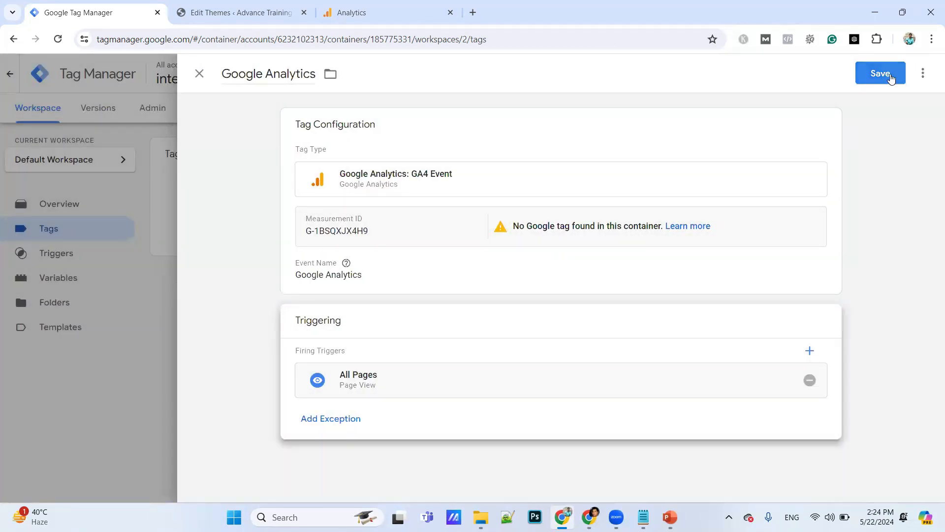
{"action": "left_click", "coordinate": [891, 74]}
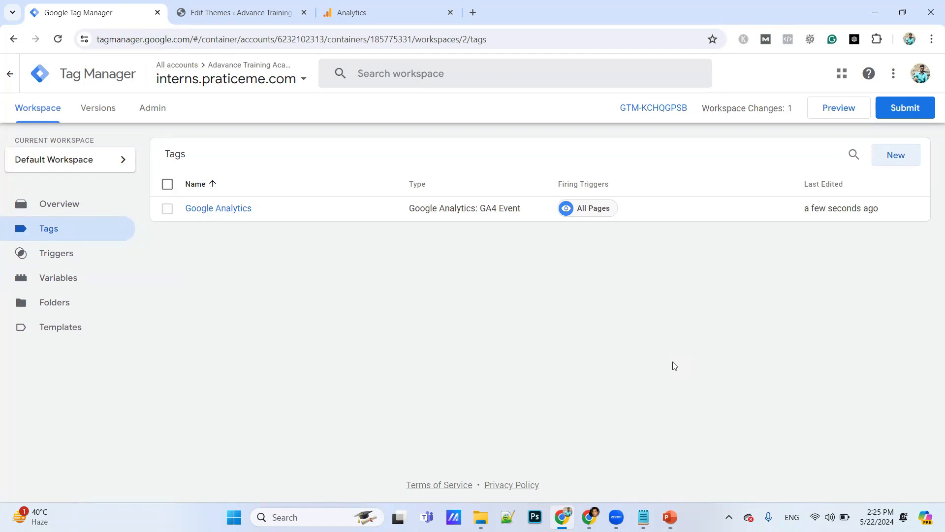
Start the container preview in Tag Assistant and copy the site's base address from the WordPress theme editor page
{"action": "left_click", "coordinate": [831, 114]}
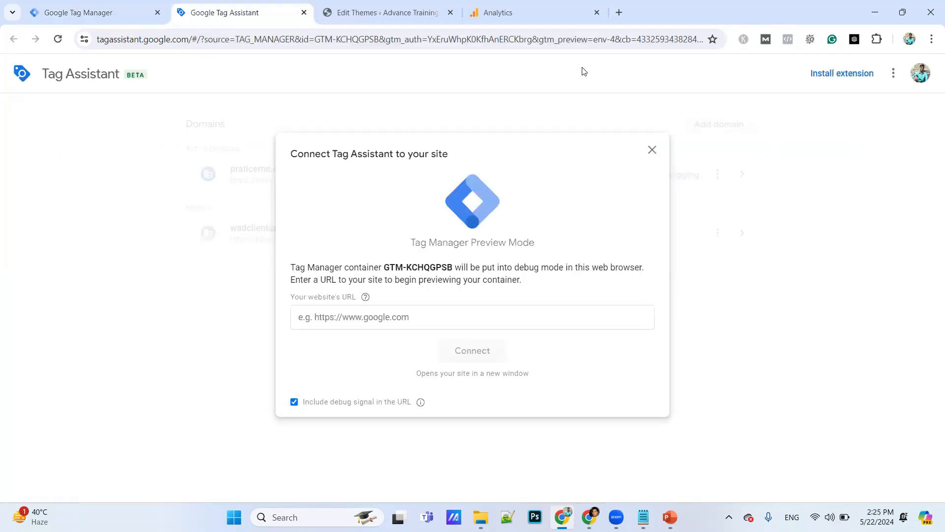
{"action": "left_click", "coordinate": [409, 317]}
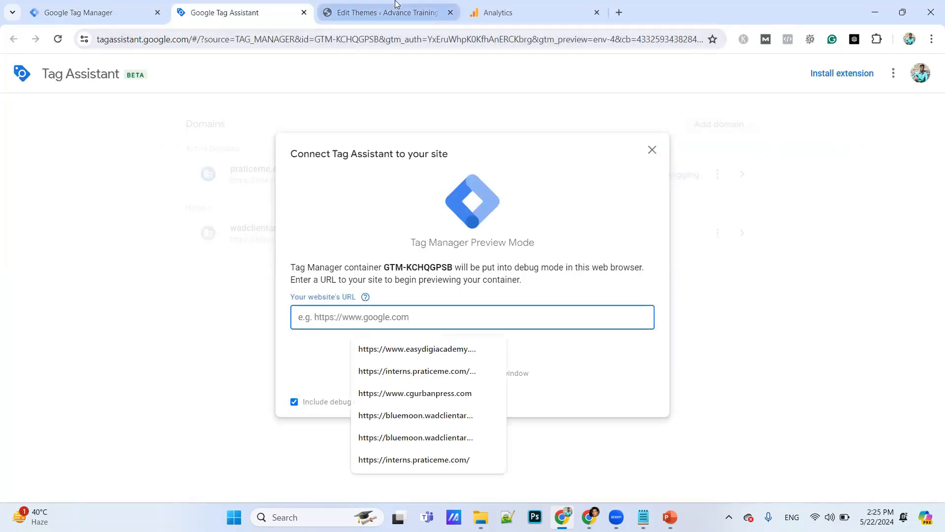
{"action": "left_click", "coordinate": [379, 12]}
{"action": "left_click_drag", "start_coordinate": [182, 41], "coordinate": [57, 44]}
{"action": "key", "text": "ctrl+c"}
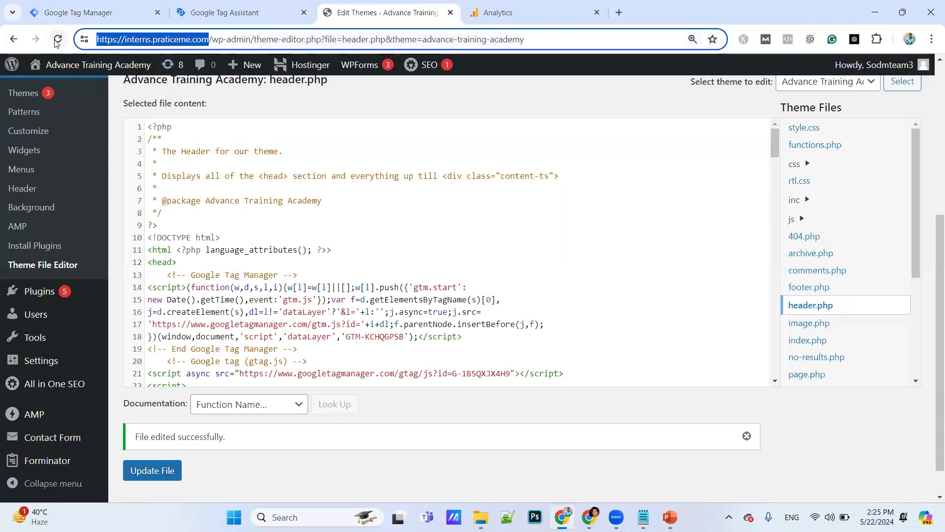
{"action": "left_click", "coordinate": [501, 5]}
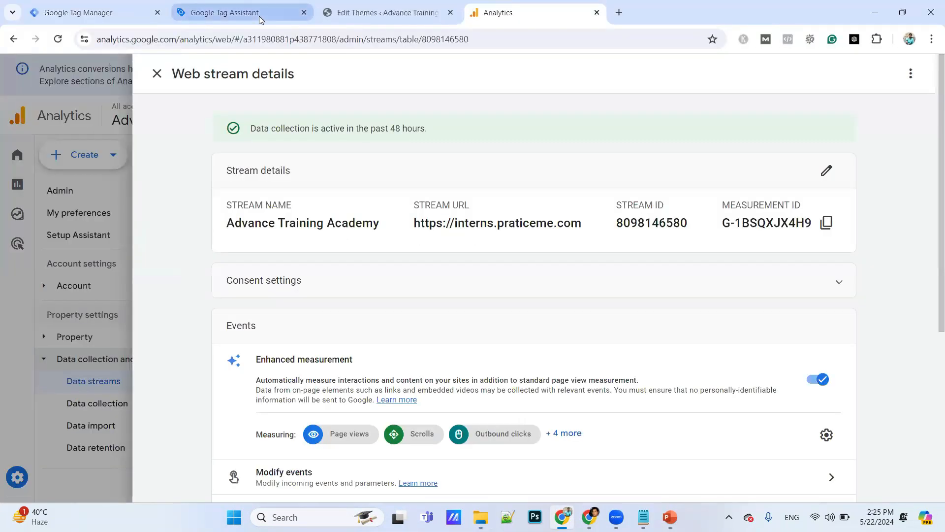
{"action": "left_click", "coordinate": [259, 15]}
{"action": "left_click", "coordinate": [382, 317]}
{"action": "key", "text": "ctrl+v"}
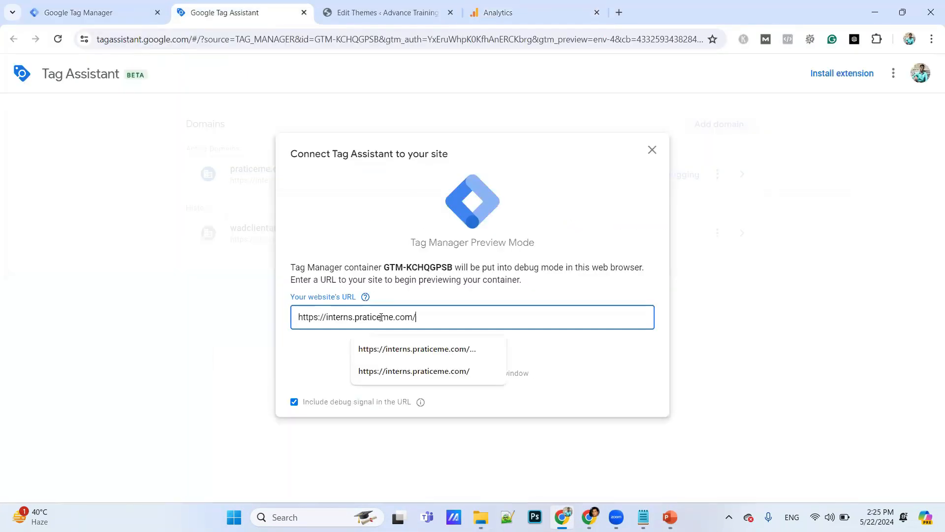
{"action": "key", "text": "Return"}
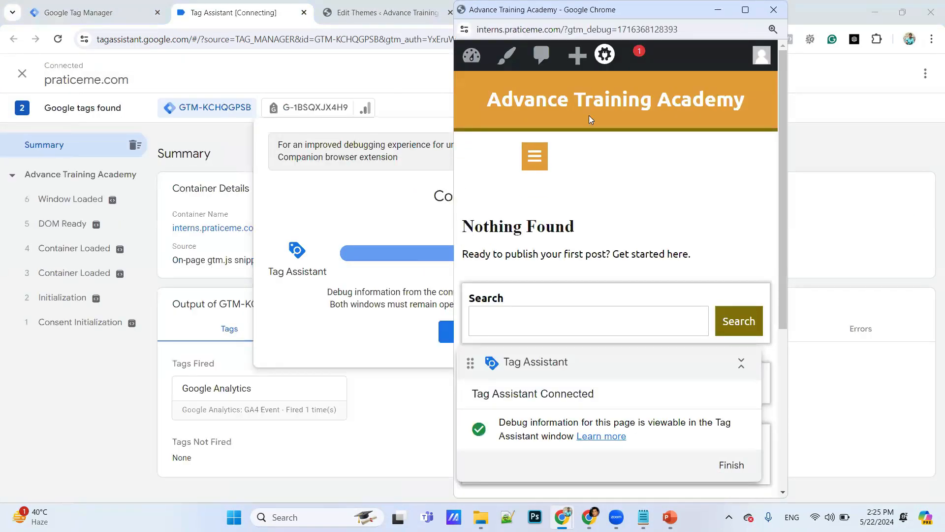
{"action": "left_click", "coordinate": [717, 12]}
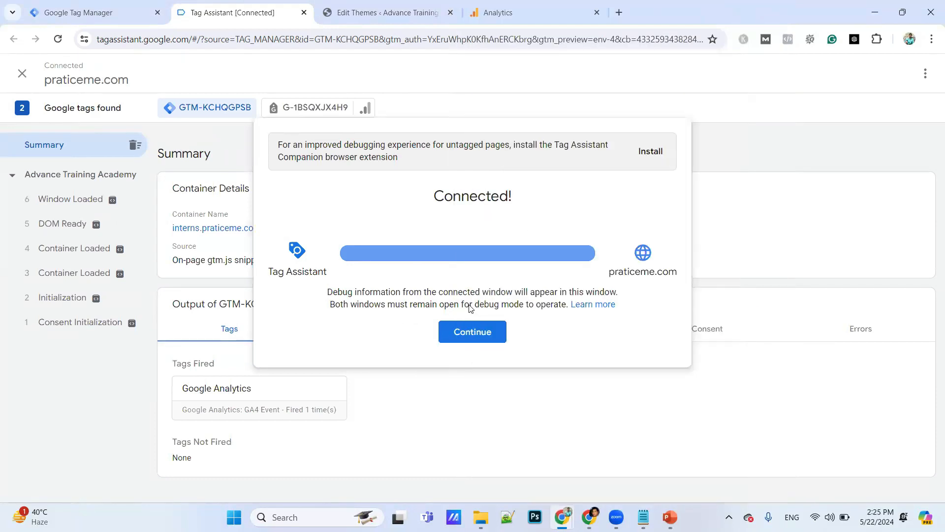
{"action": "left_click", "coordinate": [473, 340]}
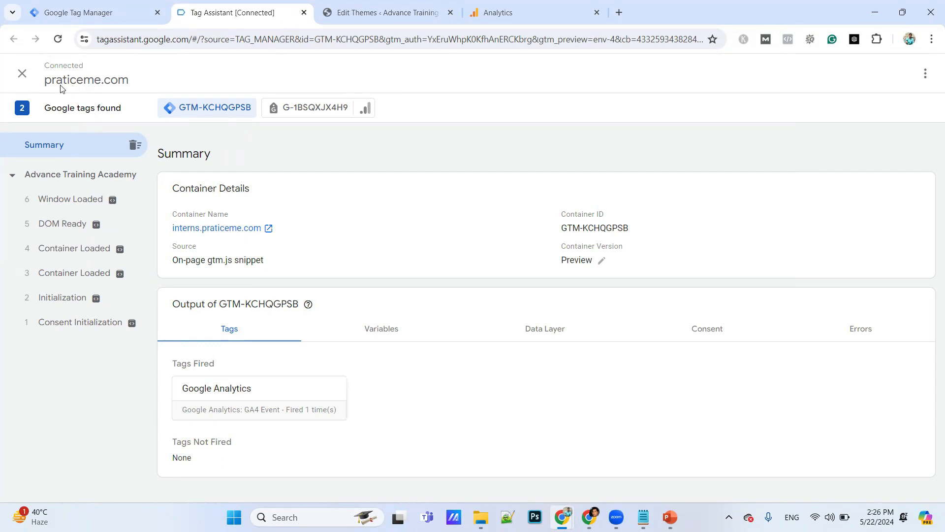
Stop debugging the site in Tag Assistant and close its page, returning to the Tag Manager workspace
{"action": "left_click", "coordinate": [23, 73]}
{"action": "left_click", "coordinate": [567, 243]}
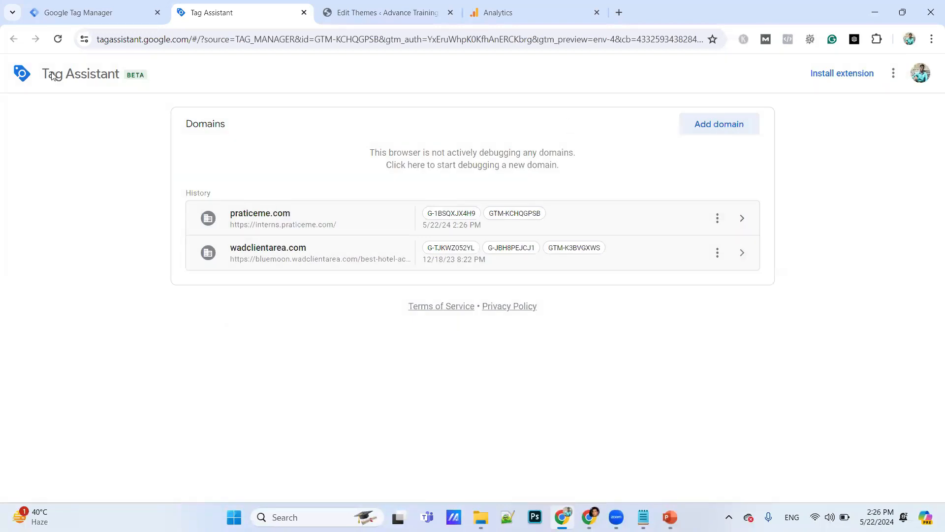
{"action": "left_click", "coordinate": [74, 11]}
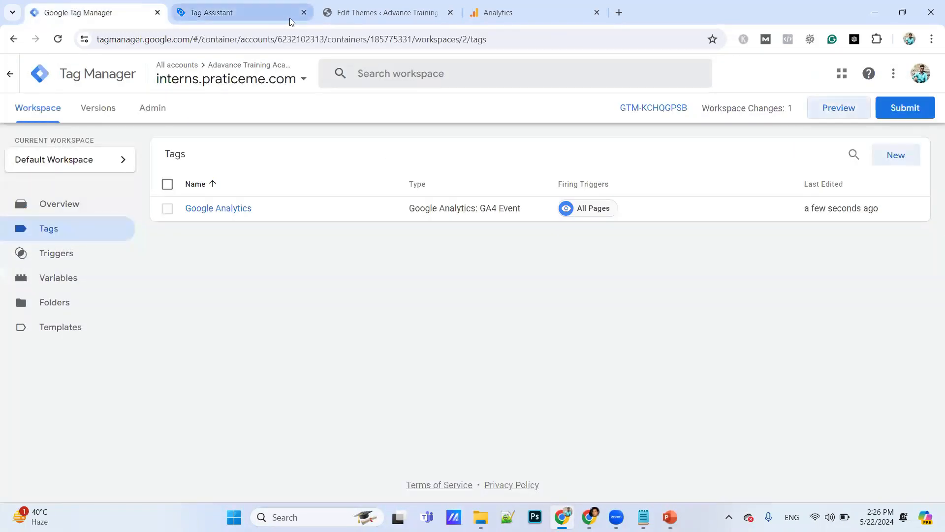
{"action": "left_click", "coordinate": [303, 13]}
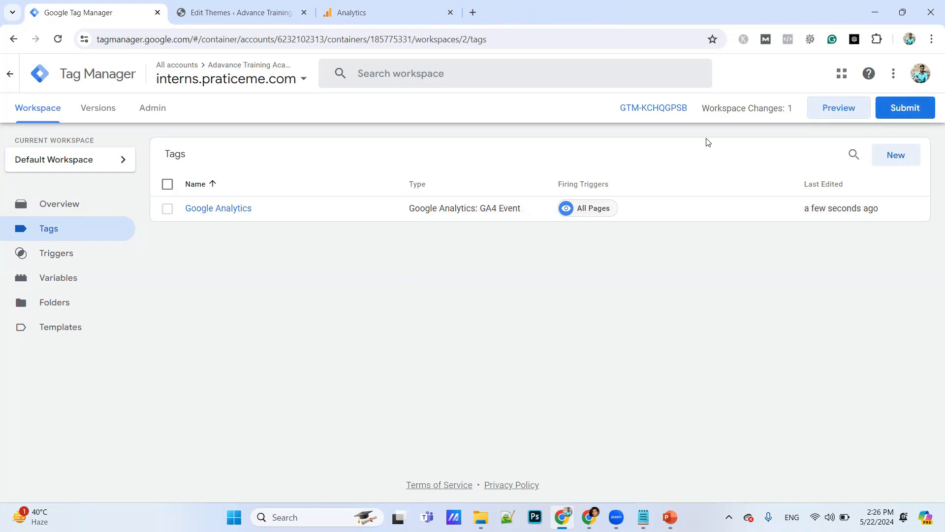
Publish the workspace changes to the Live environment without a version name or description, and close the version summary
{"action": "left_click", "coordinate": [892, 109]}
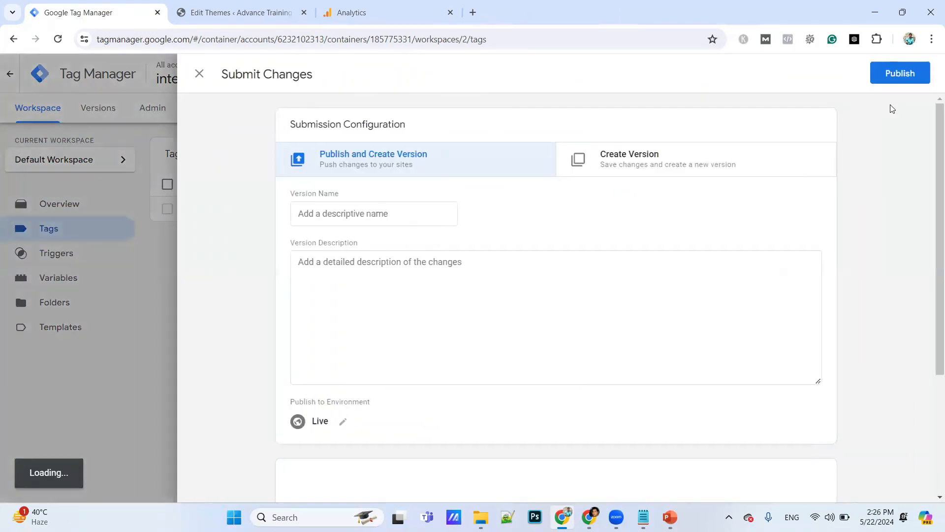
{"action": "left_click", "coordinate": [887, 75]}
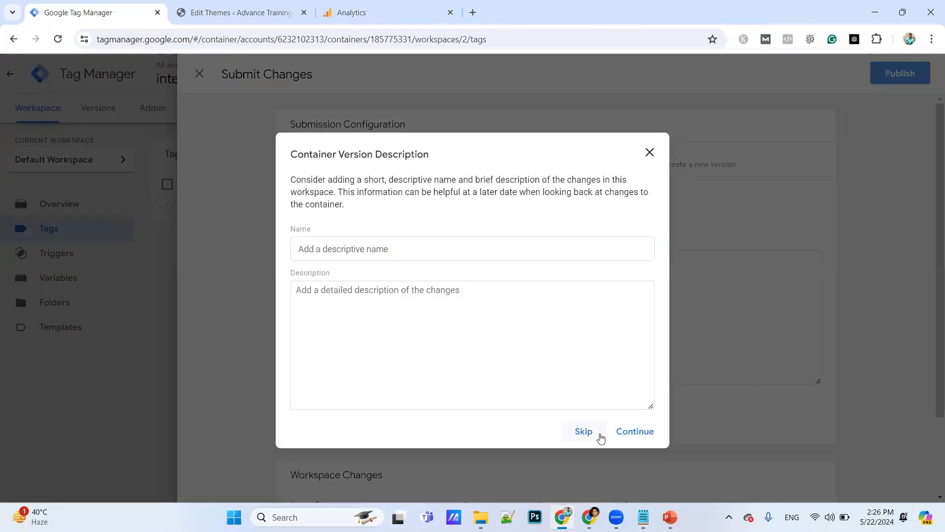
{"action": "left_click", "coordinate": [630, 438]}
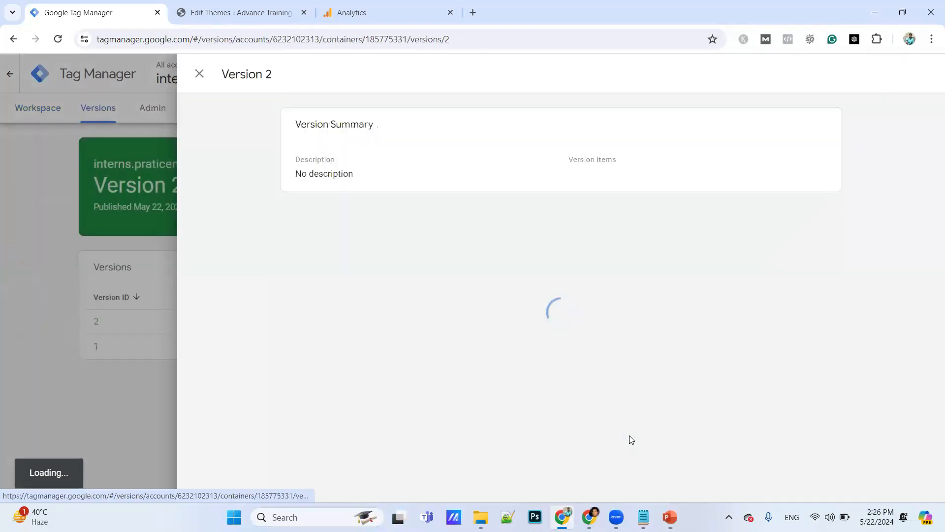
{"action": "left_click", "coordinate": [197, 74]}
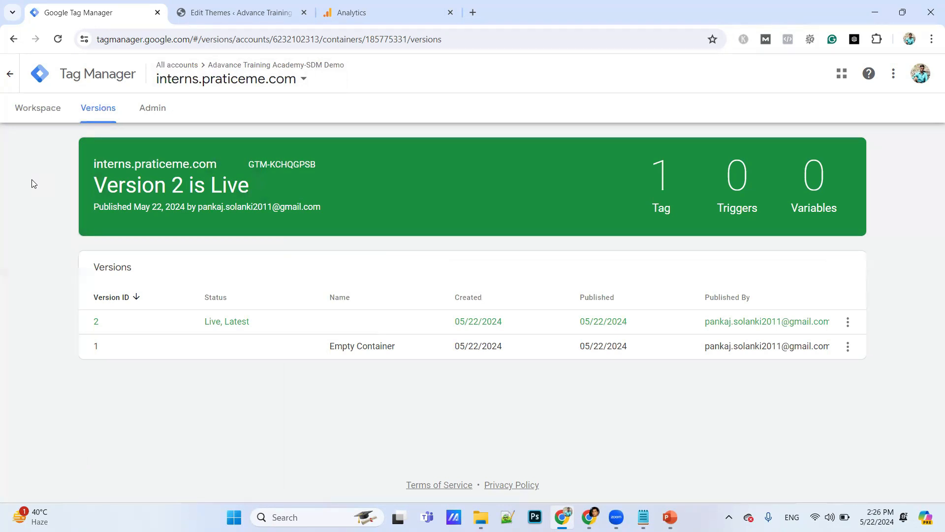
Close the web stream details in Google Analytics and log out of the WordPress admin site
{"action": "left_click", "coordinate": [339, 5]}
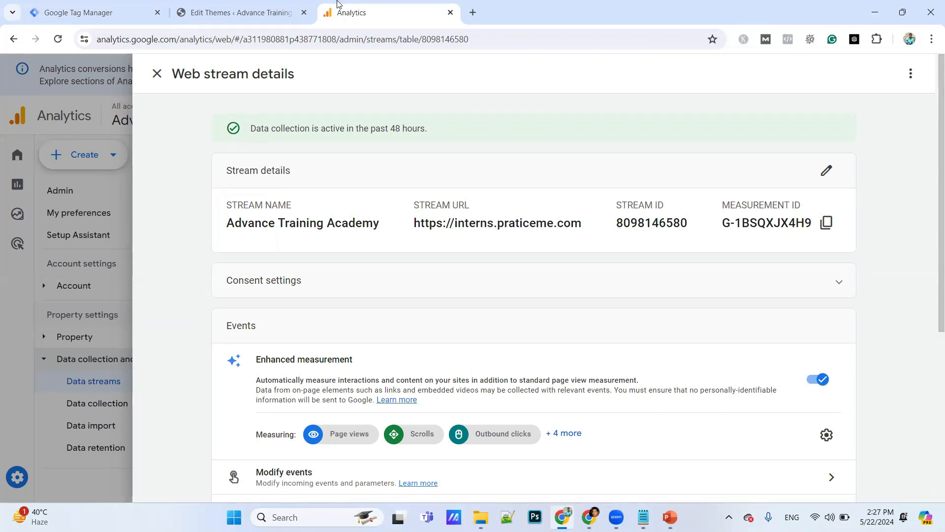
{"action": "left_click", "coordinate": [154, 74]}
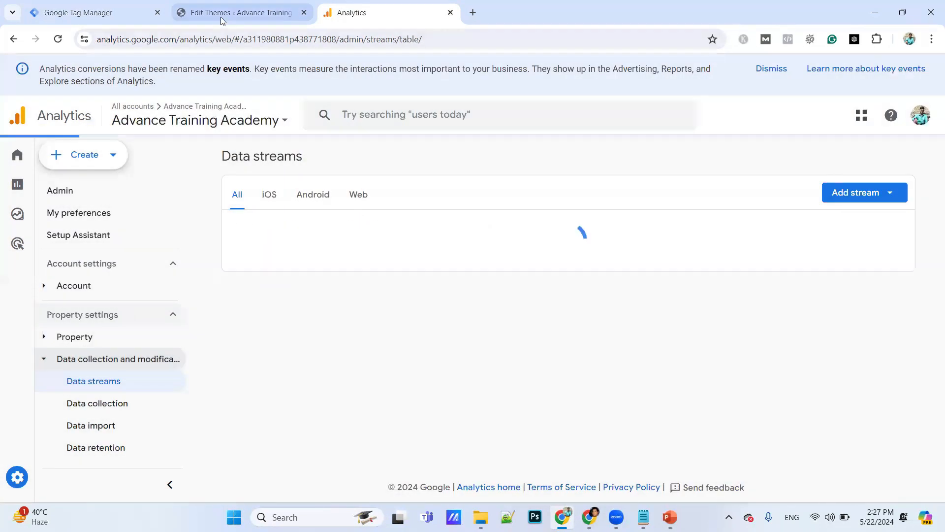
{"action": "left_click", "coordinate": [221, 14]}
{"action": "mouse_move", "coordinate": [875, 68]}
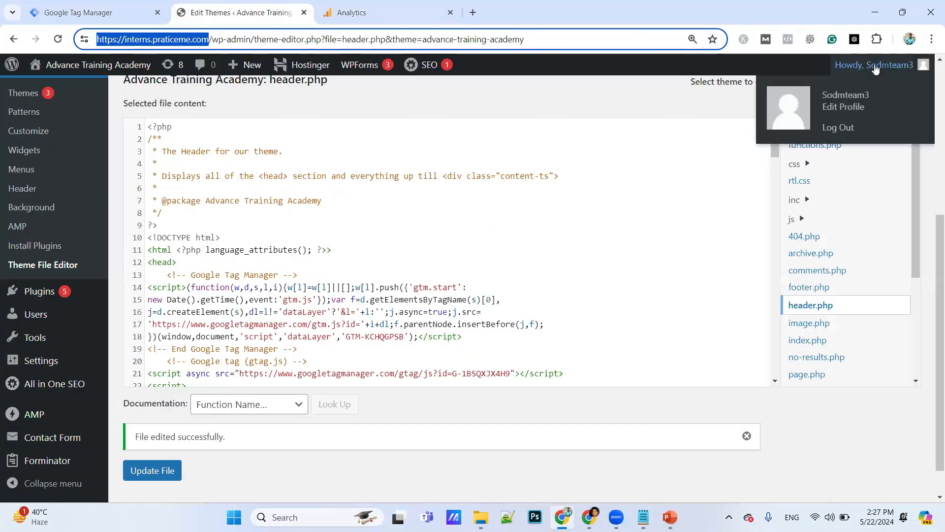
{"action": "left_click", "coordinate": [839, 128]}
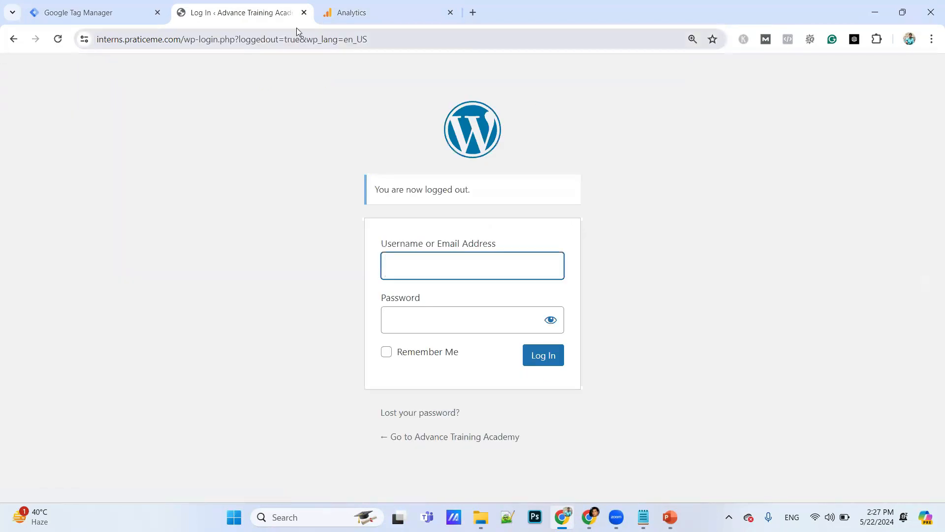
Close the WordPress login page and return to the Tag Manager workspace overview
{"action": "left_click", "coordinate": [304, 12]}
{"action": "left_click", "coordinate": [112, 18]}
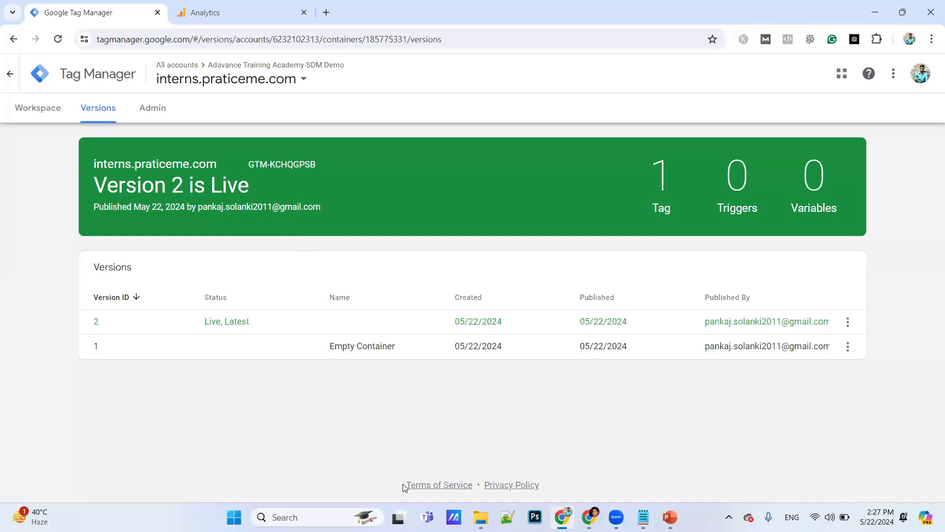
{"action": "left_click", "coordinate": [31, 111]}
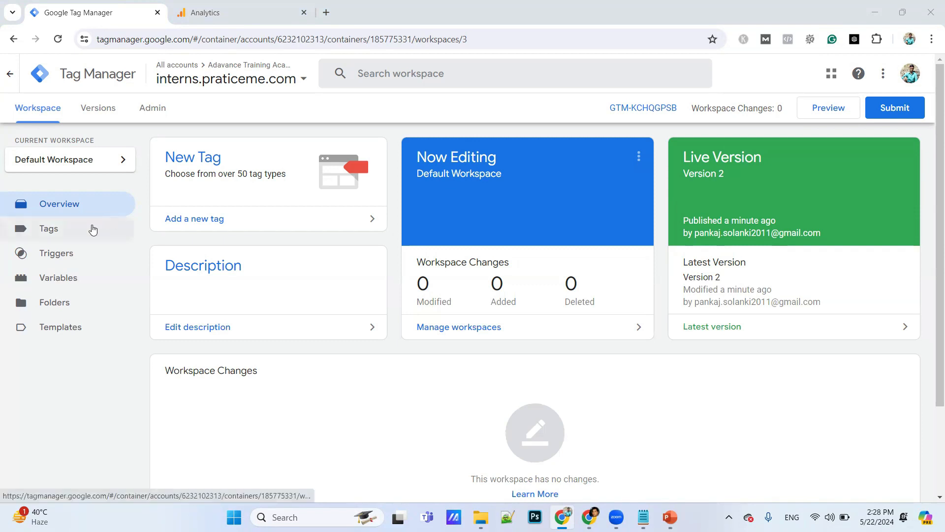
{"action": "left_click", "coordinate": [73, 259]}
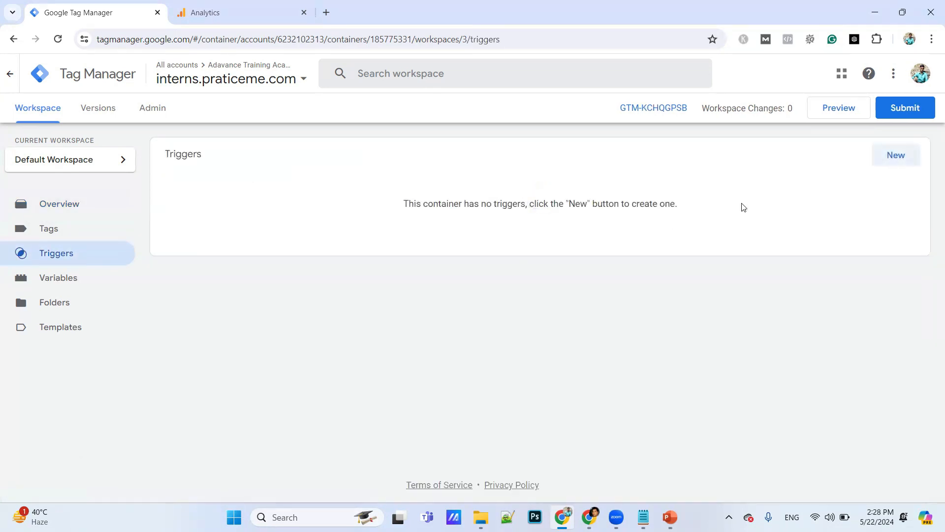
{"action": "left_click", "coordinate": [880, 157]}
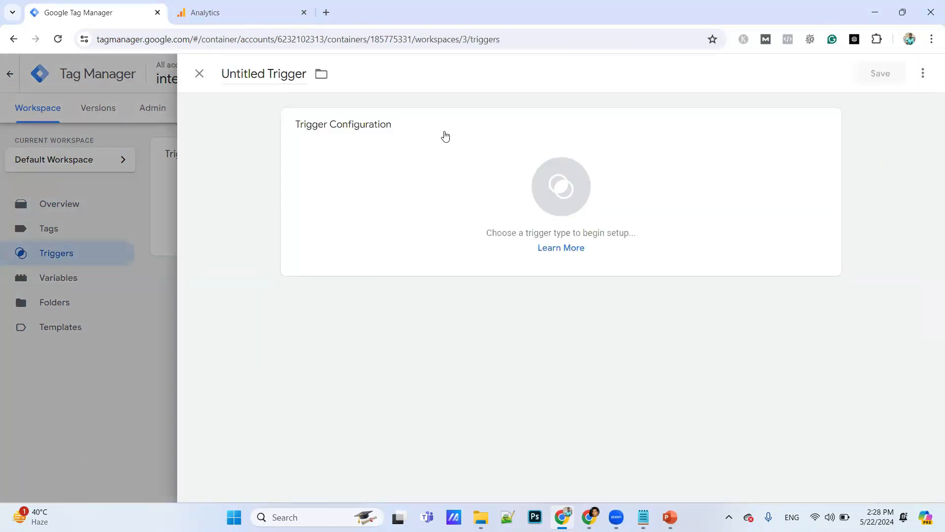
{"action": "left_click", "coordinate": [199, 74]}
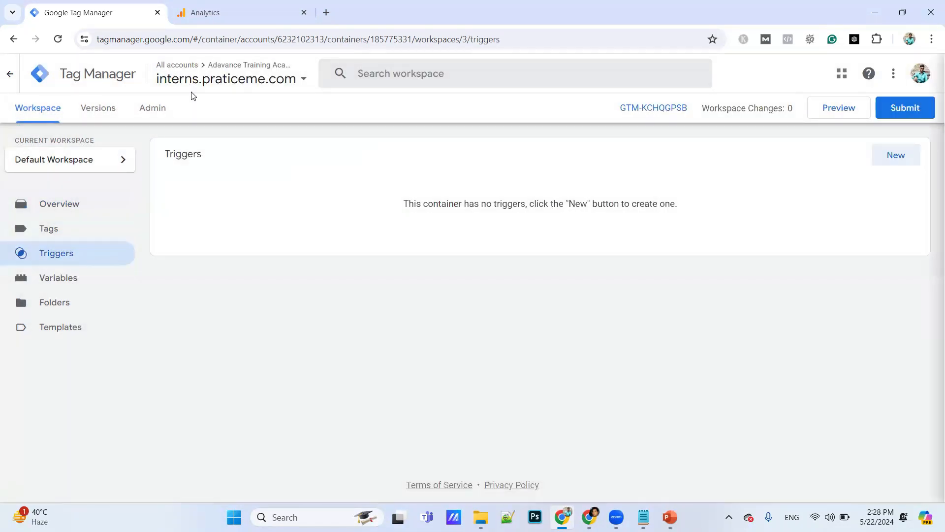
Examine the triggers available to a new tag and the blank trigger form, and close them without saving
{"action": "left_click", "coordinate": [72, 238]}
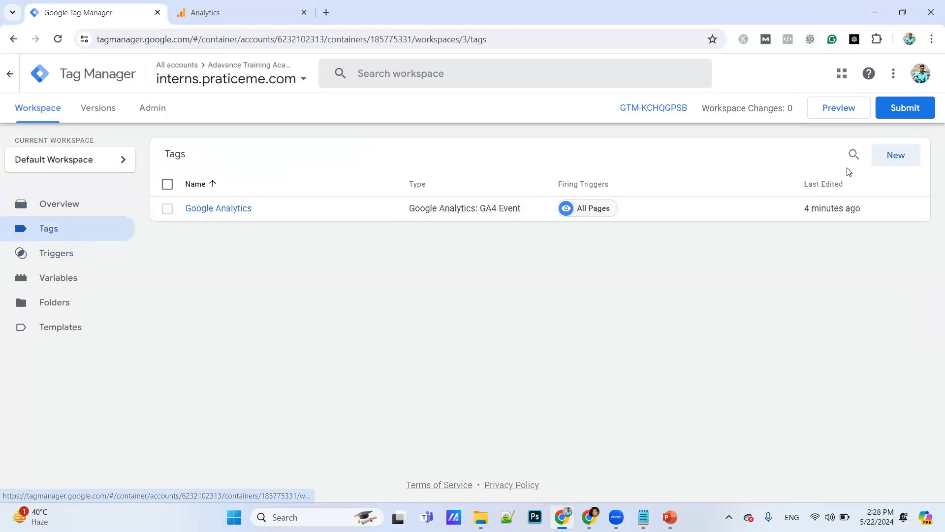
{"action": "left_click", "coordinate": [894, 156]}
{"action": "left_click", "coordinate": [559, 359]}
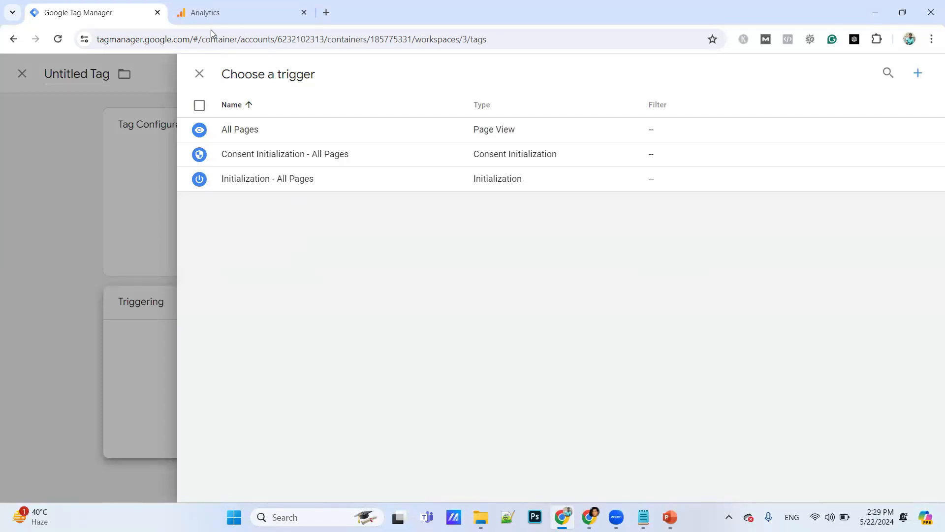
{"action": "left_click", "coordinate": [918, 74]}
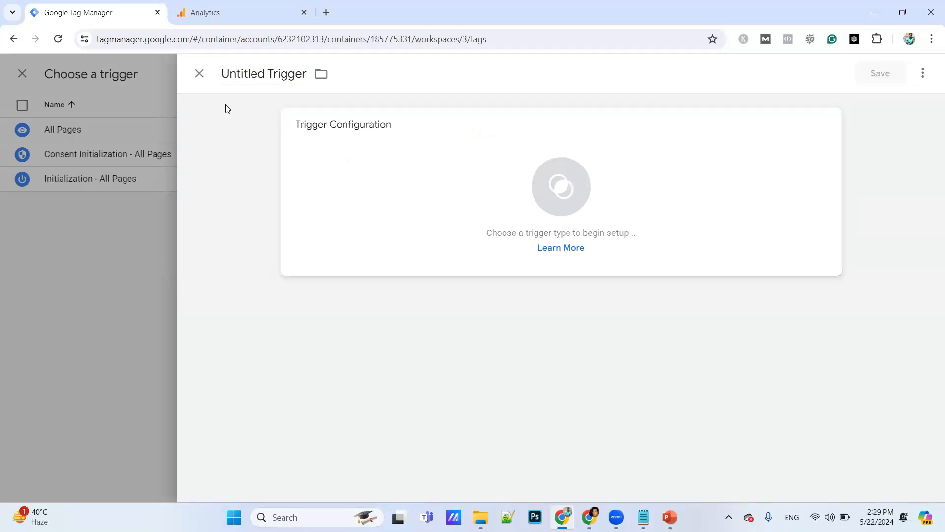
{"action": "left_click", "coordinate": [202, 73]}
{"action": "left_click", "coordinate": [197, 74]}
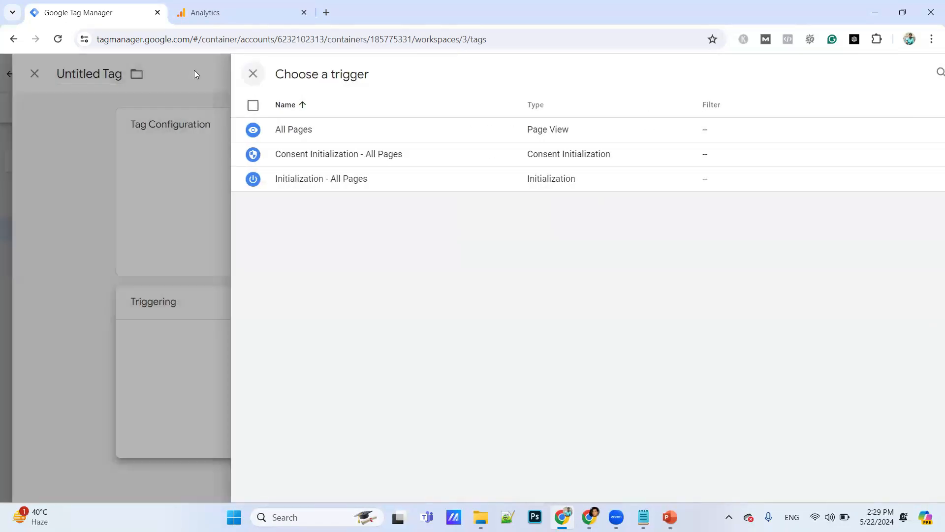
{"action": "left_click", "coordinate": [197, 74]}
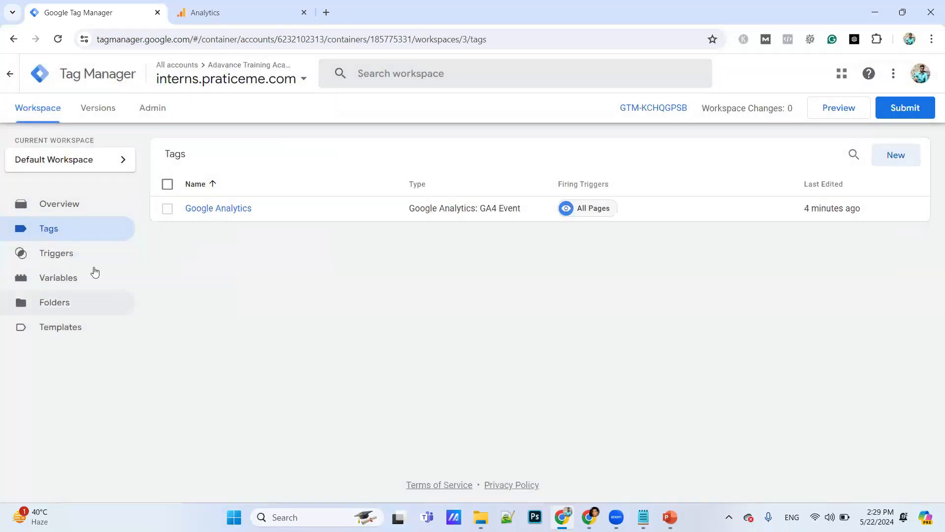
Start a new trigger in the workspace and clear its default name
{"action": "left_click", "coordinate": [85, 252]}
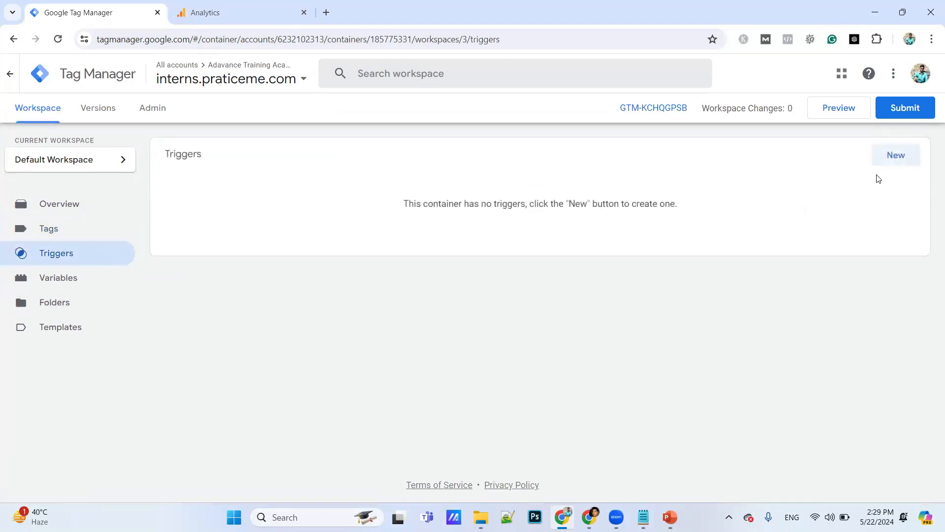
{"action": "left_click", "coordinate": [895, 156]}
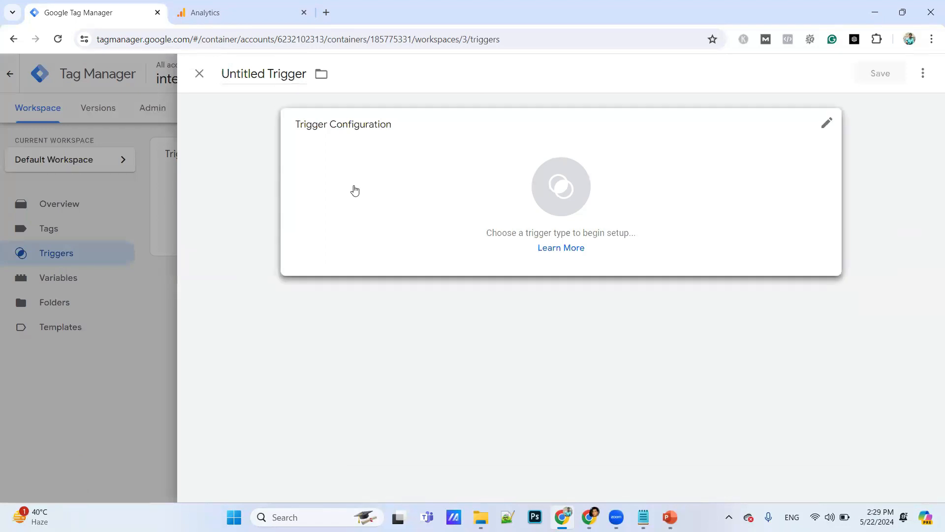
{"action": "left_click", "coordinate": [235, 73]}
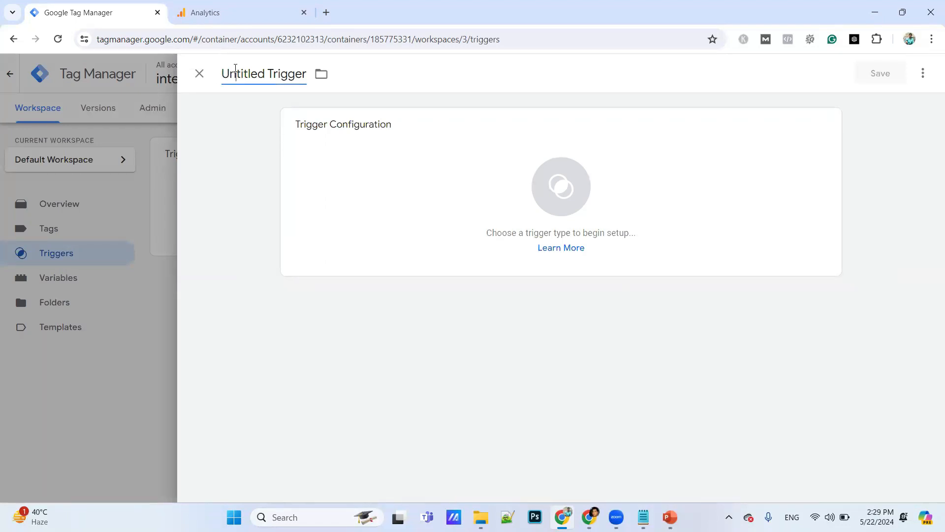
{"action": "key", "text": "ctrl+a"}
{"action": "key", "text": "BackSpace"}
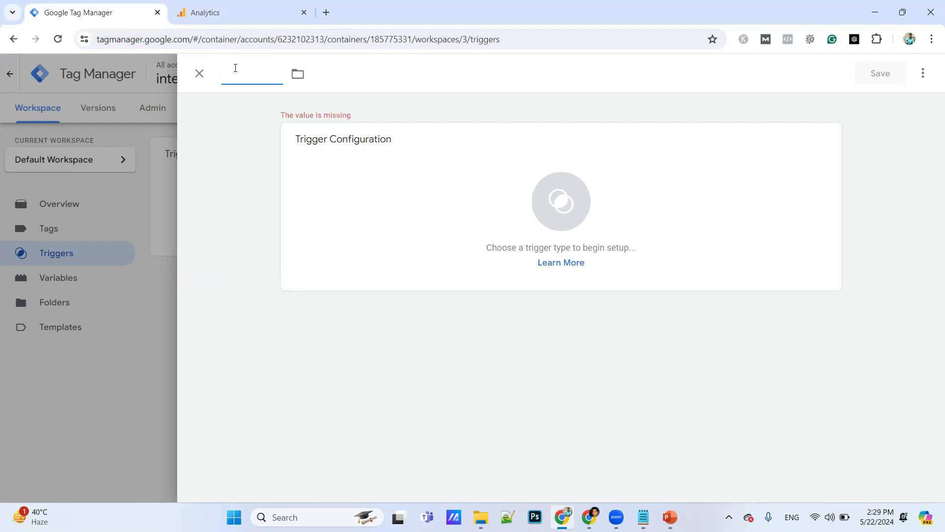
{"action": "left_click", "coordinate": [327, 12]}
{"action": "left_click", "coordinate": [324, 38]}
{"action": "type", "text": "https://interns.praticeme.com/"}
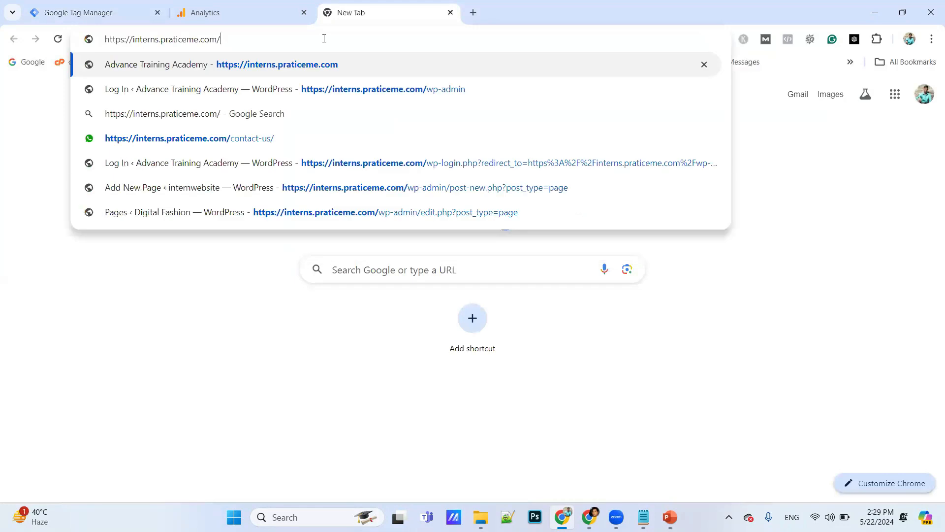
{"action": "key", "text": "Return"}
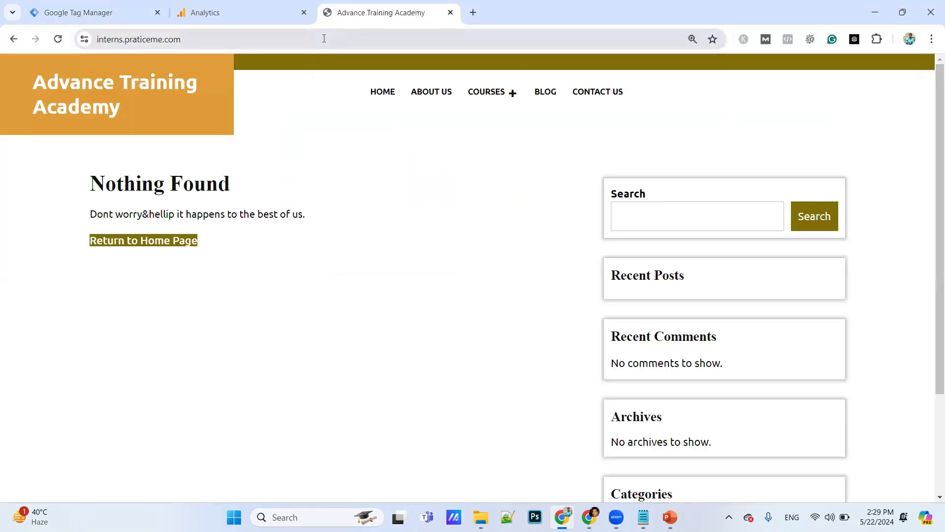
{"action": "mouse_move", "coordinate": [481, 96]}
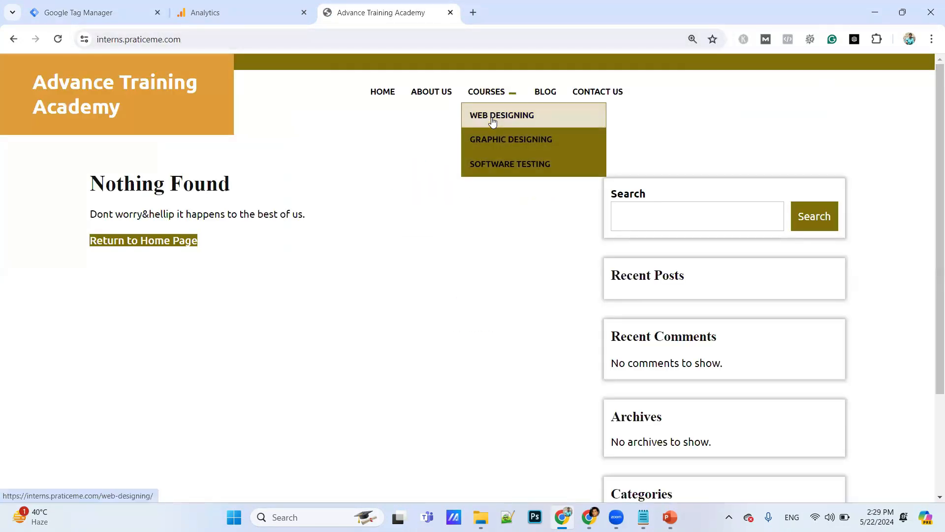
{"action": "left_click", "coordinate": [493, 121]}
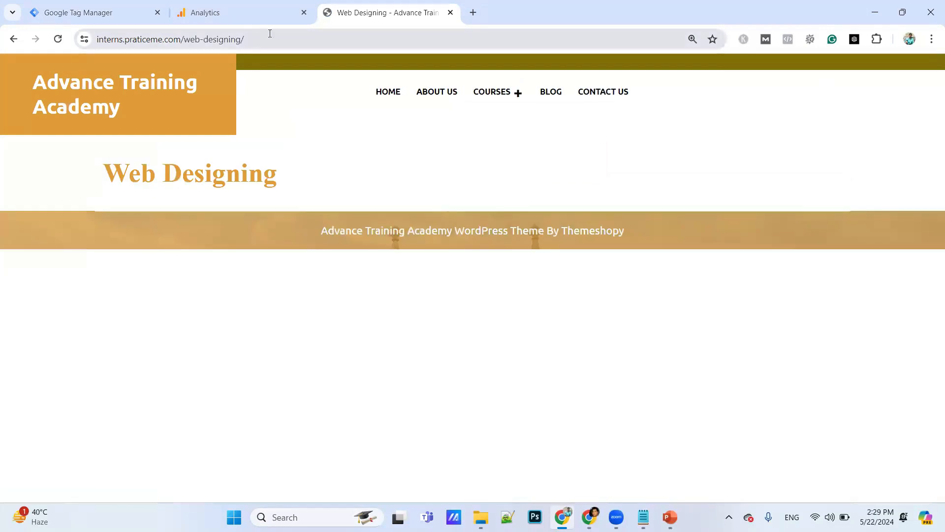
{"action": "left_click", "coordinate": [244, 39]}
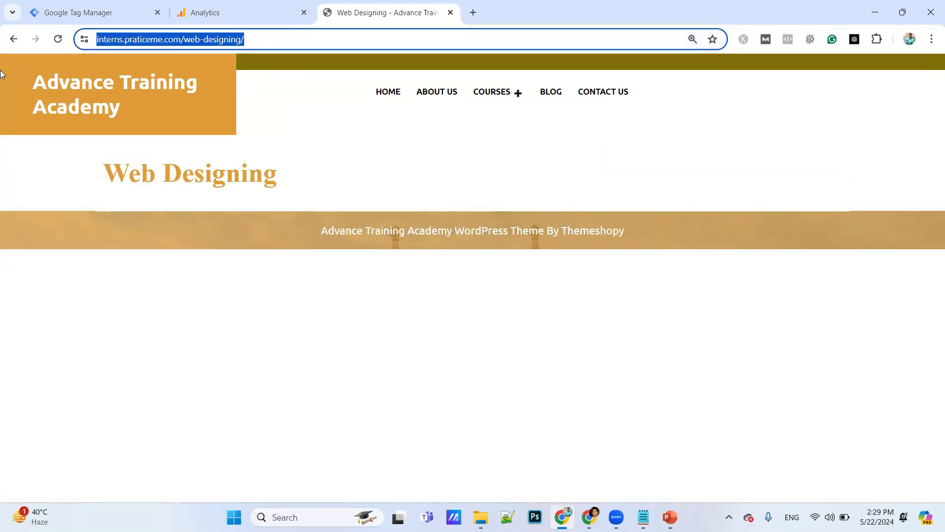
Name the new Tag Manager trigger Web Designing and choose Page View as its trigger type
{"action": "left_click", "coordinate": [44, 13]}
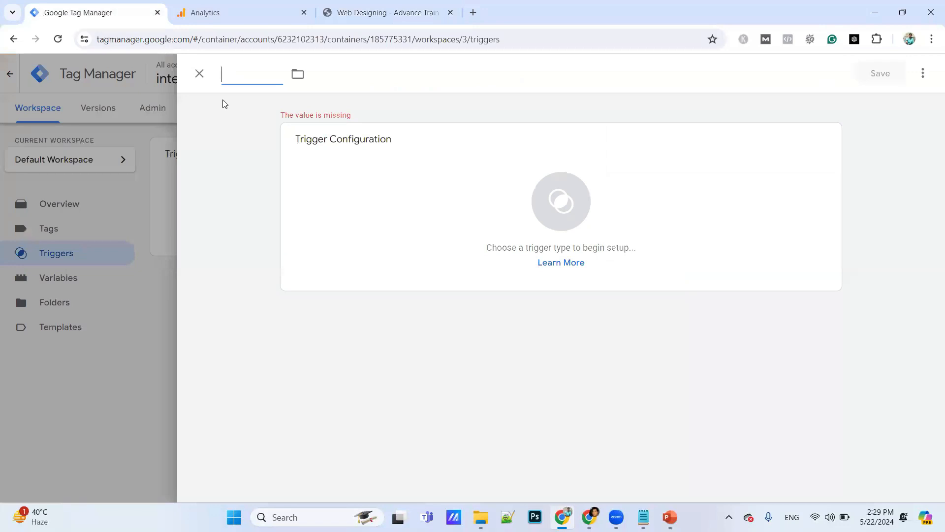
{"action": "type", "text": "Web"}
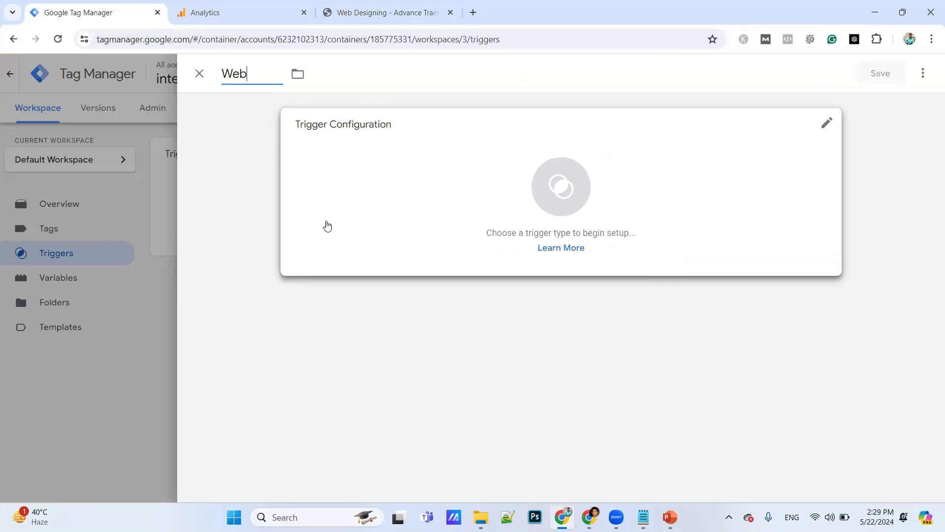
{"action": "type", "text": " Designing"}
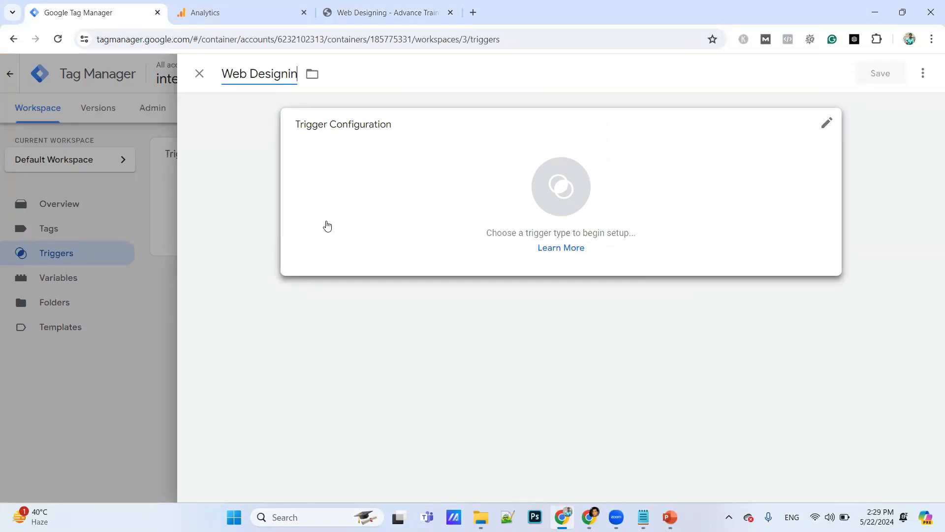
{"action": "left_click", "coordinate": [553, 206]}
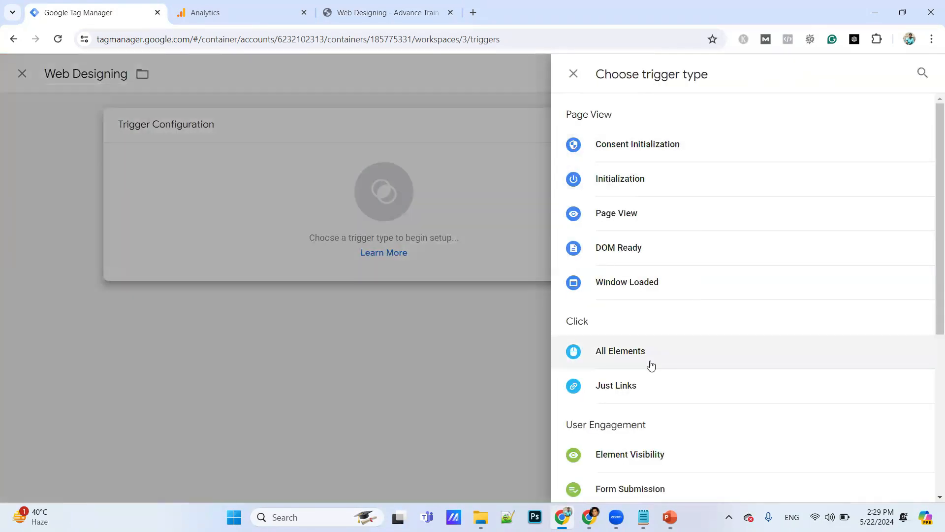
{"action": "left_click", "coordinate": [612, 217]}
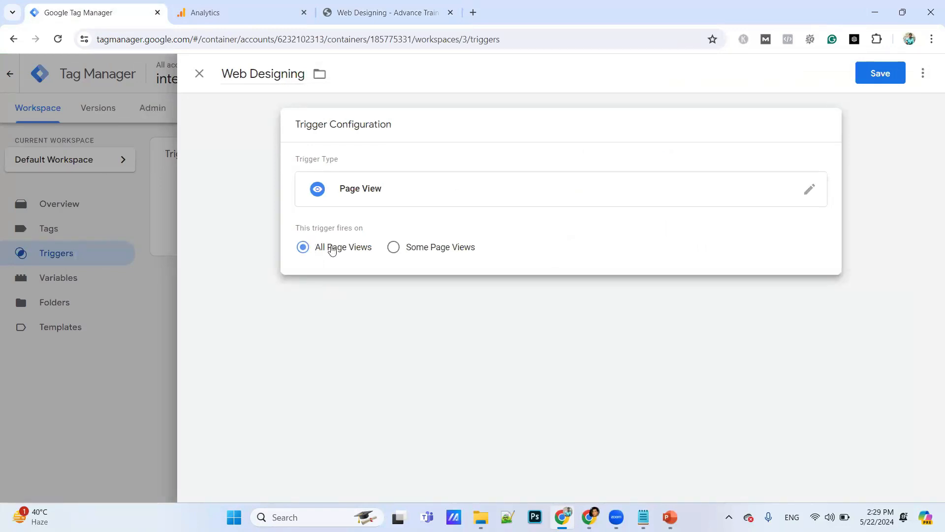
{"action": "left_click", "coordinate": [392, 249]}
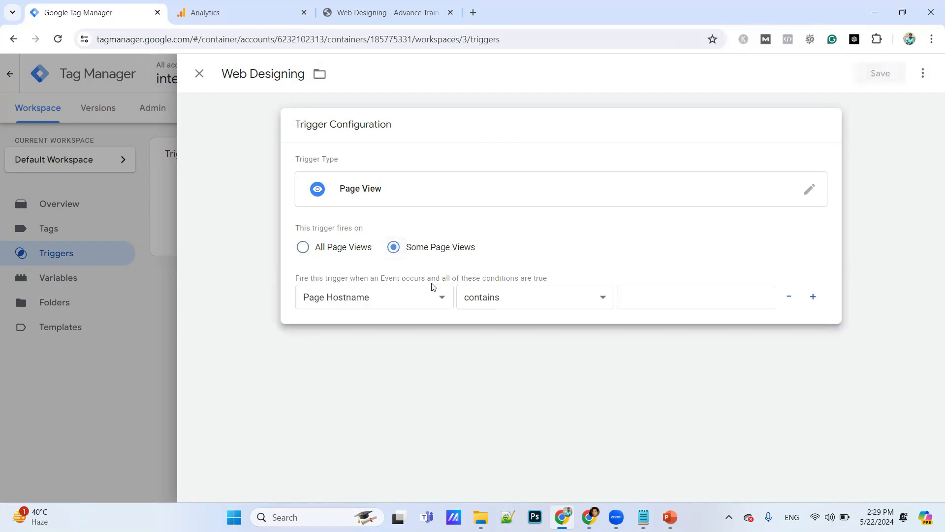
{"action": "left_click", "coordinate": [409, 302]}
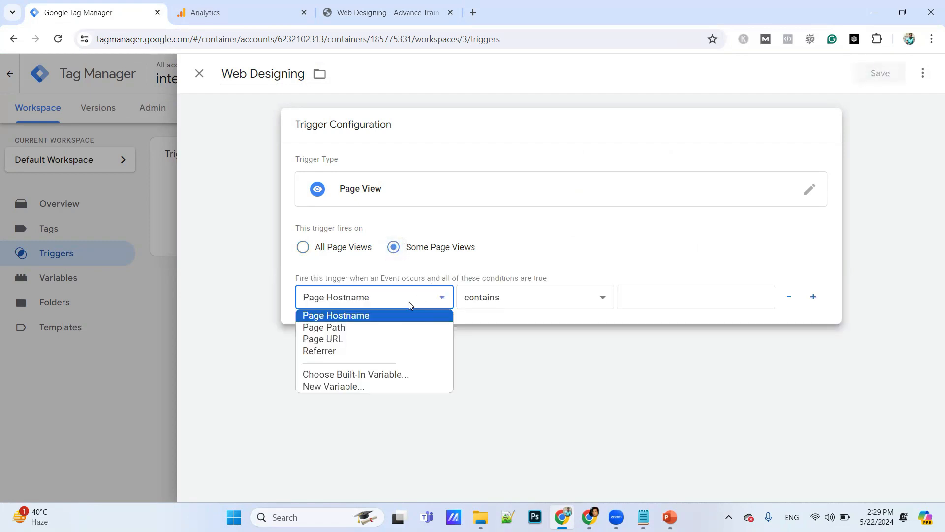
{"action": "left_click", "coordinate": [356, 339]}
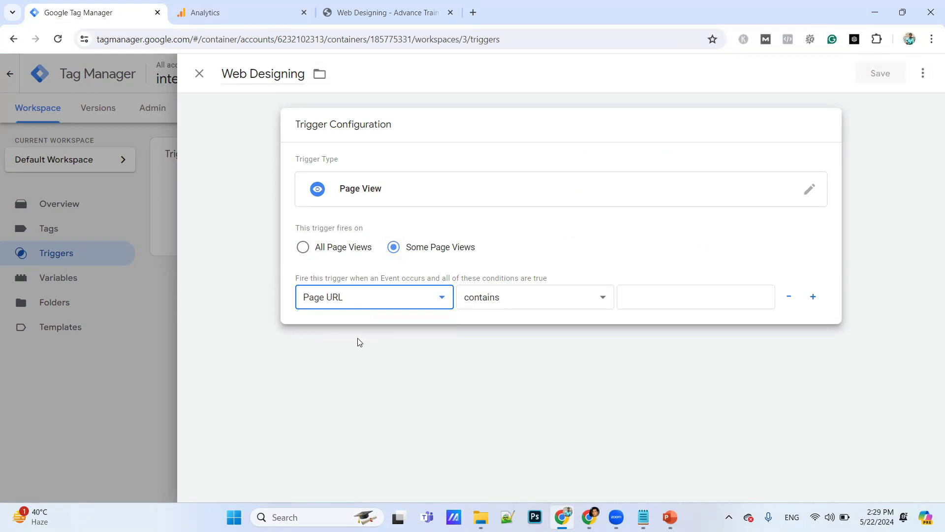
{"action": "left_click", "coordinate": [515, 306]}
{"action": "left_click", "coordinate": [489, 78]}
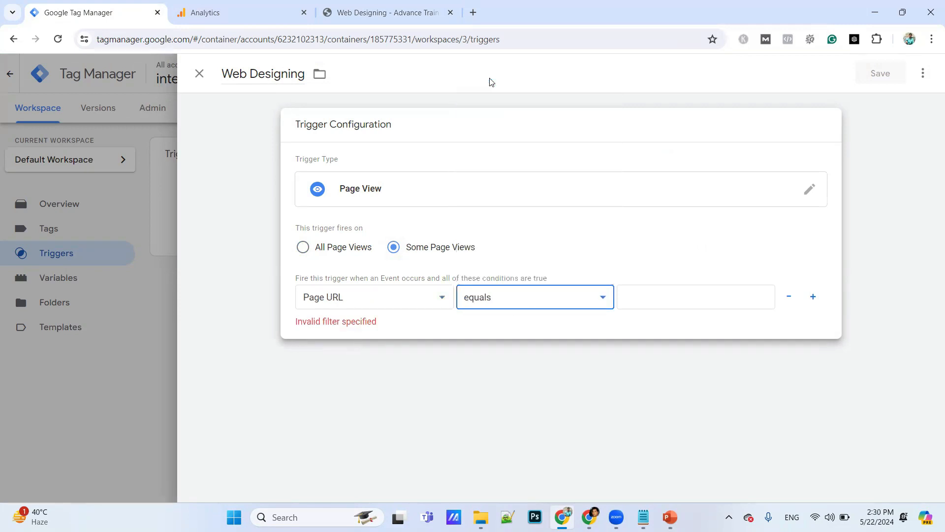
{"action": "left_click", "coordinate": [652, 287]}
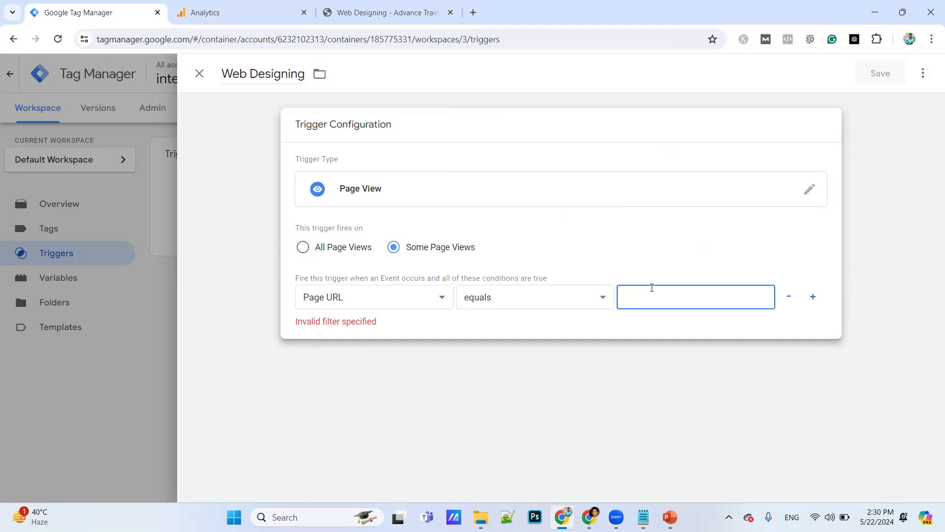
{"action": "key", "text": "ctrl+v"}
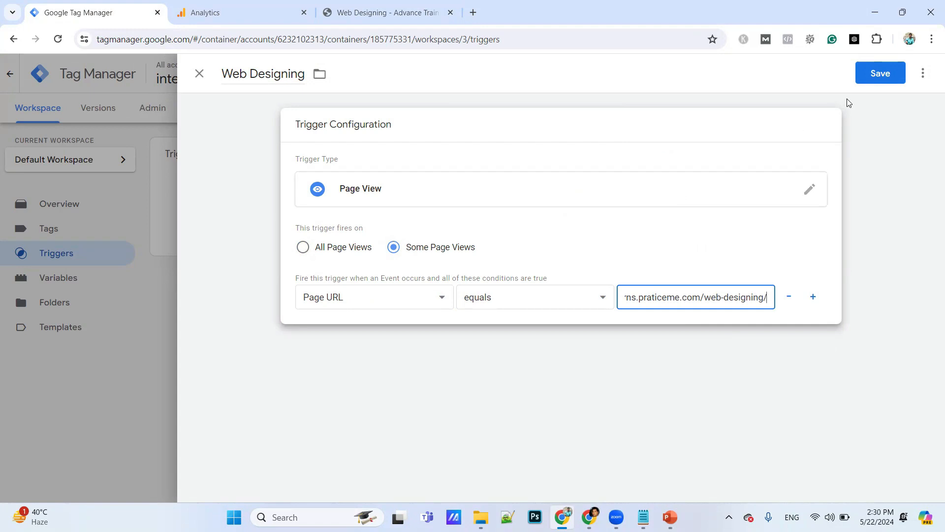
{"action": "left_click", "coordinate": [869, 82]}
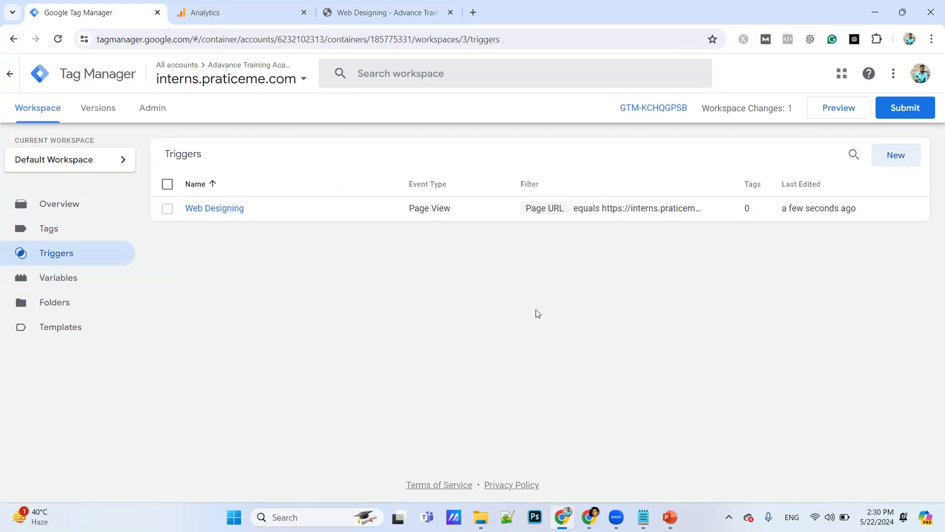
Add the Web Designing trigger to a new untitled tag and discard the unsaved tag
{"action": "left_click", "coordinate": [93, 235]}
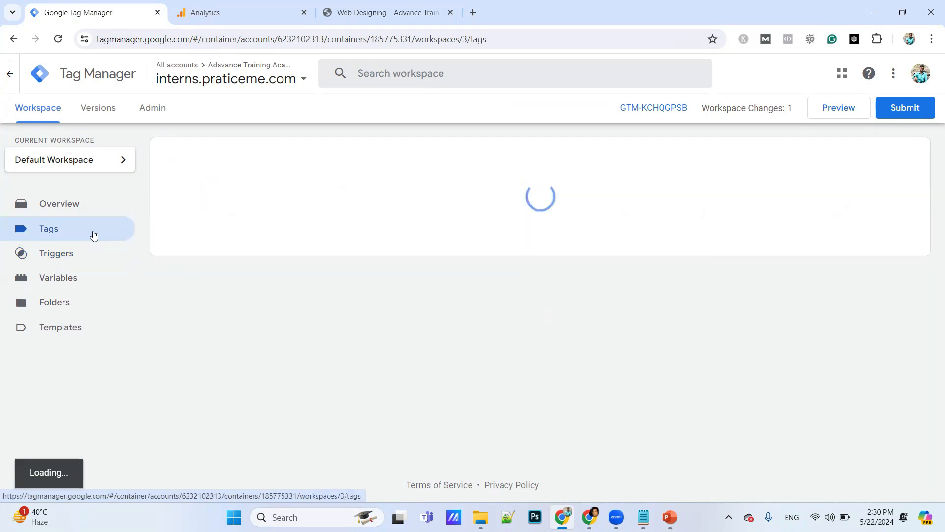
{"action": "left_click", "coordinate": [895, 154]}
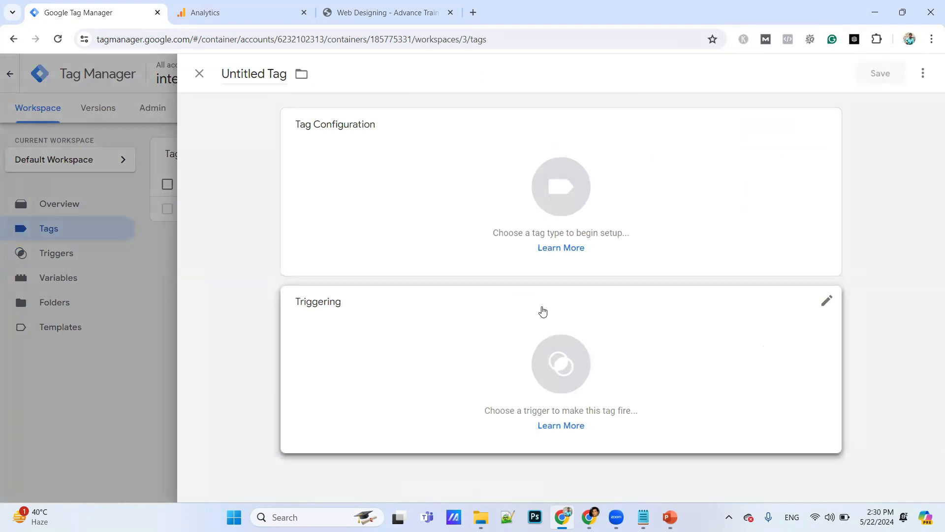
{"action": "left_click", "coordinate": [561, 363]}
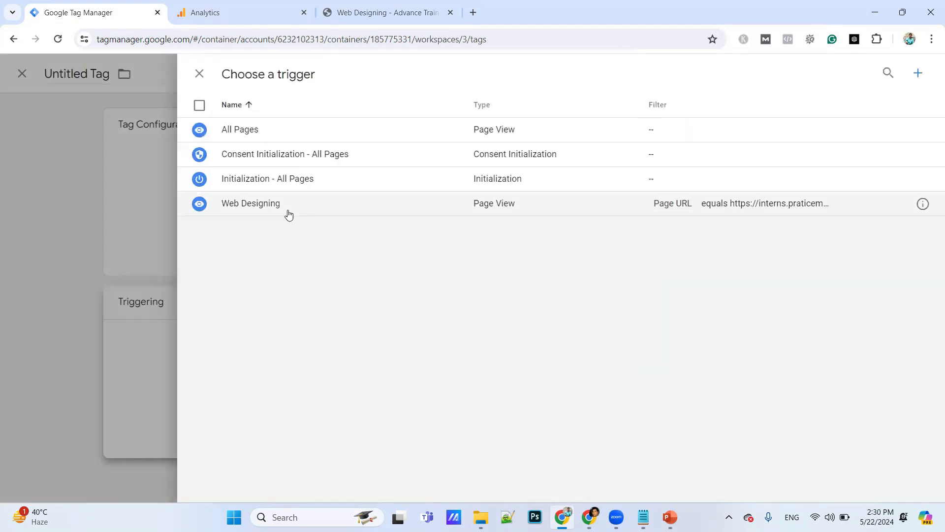
{"action": "left_click", "coordinate": [200, 205]}
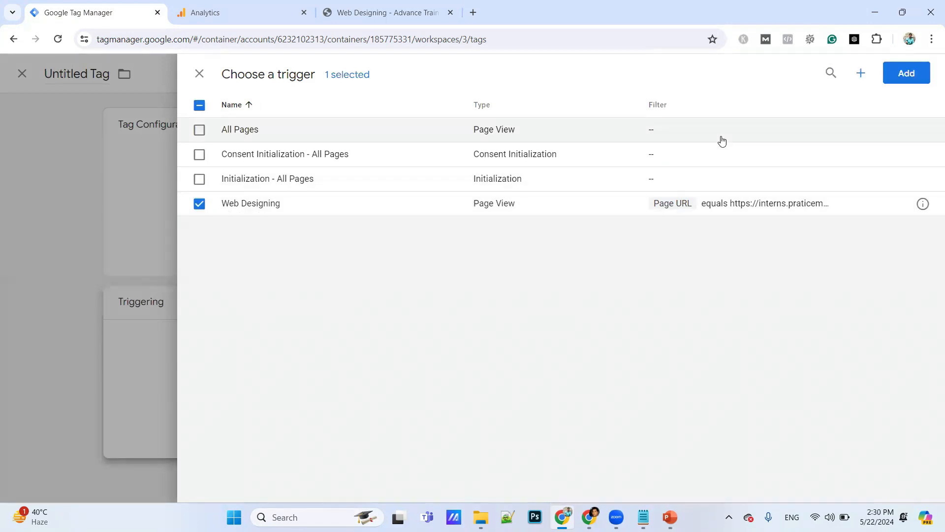
{"action": "left_click", "coordinate": [907, 74]}
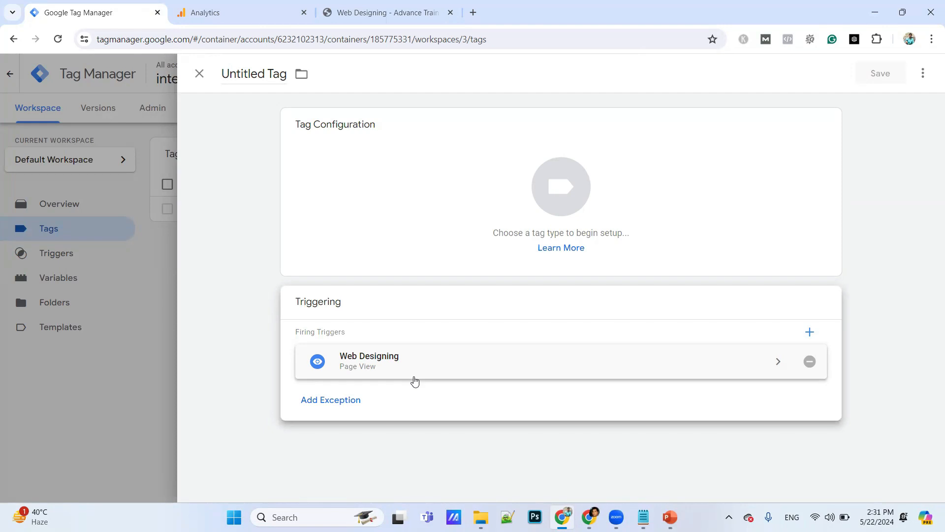
{"action": "left_click", "coordinate": [201, 75]}
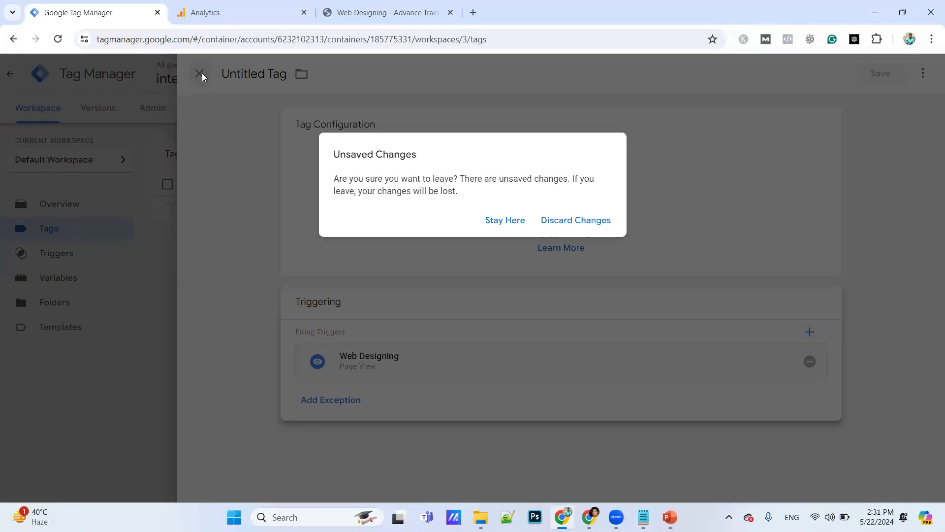
{"action": "left_click", "coordinate": [553, 217]}
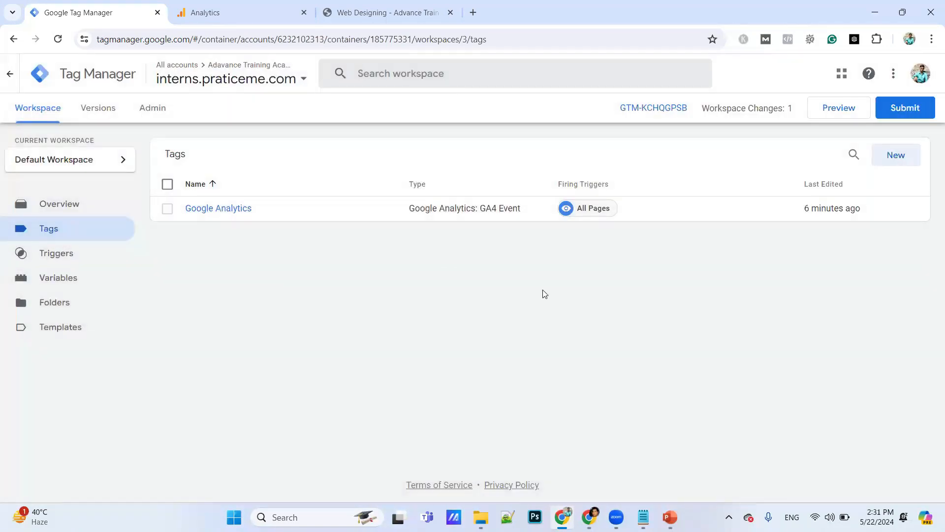